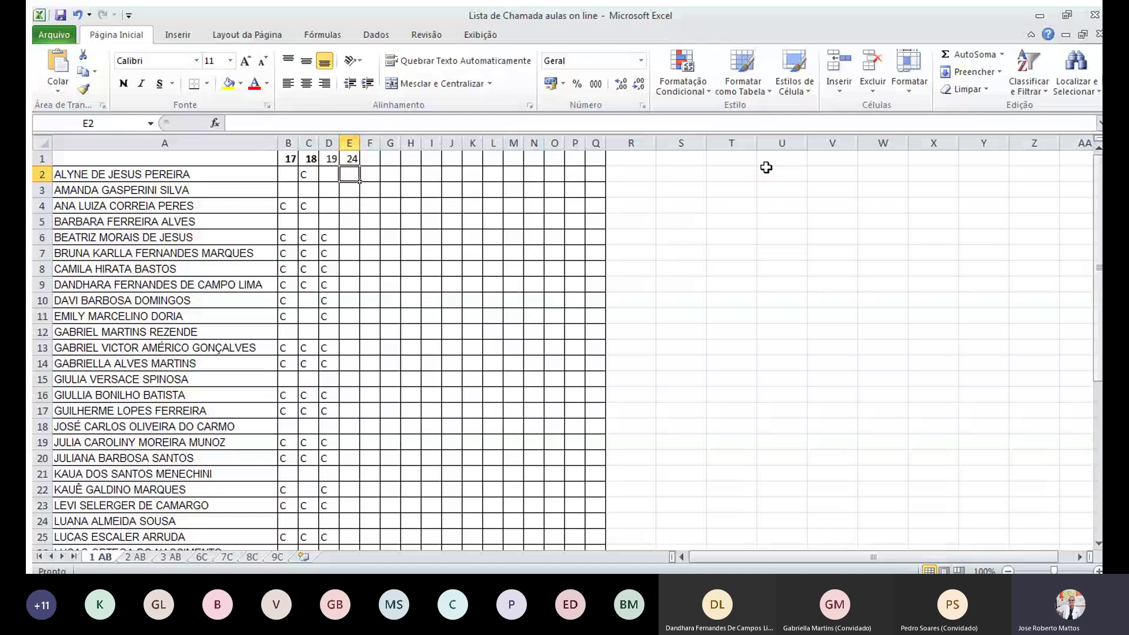
# Leave E2:E5 blank in the day 24 column and mark attendance with C in E6 and E7
pyautogui.press('Down')
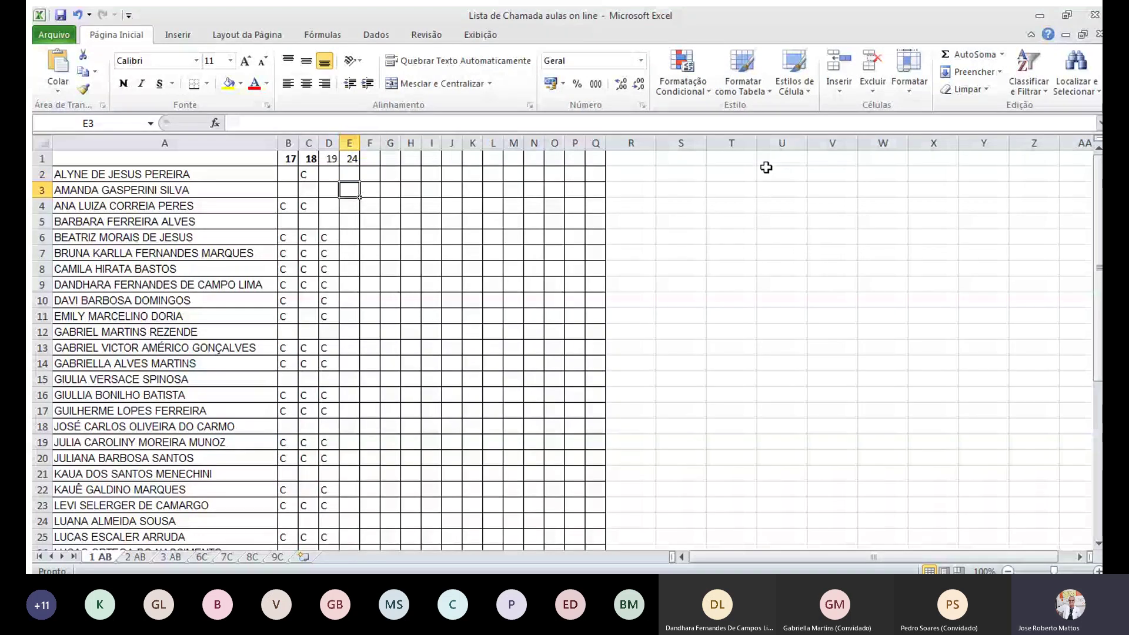
pyautogui.press('Down')
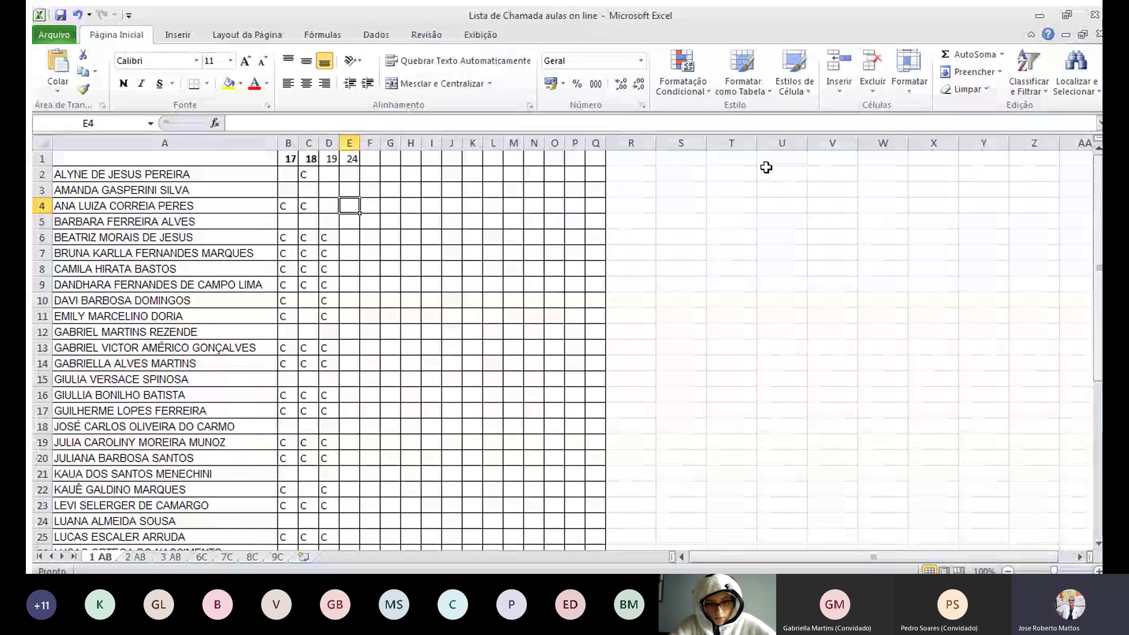
pyautogui.press('Down')
pyautogui.press('Down')
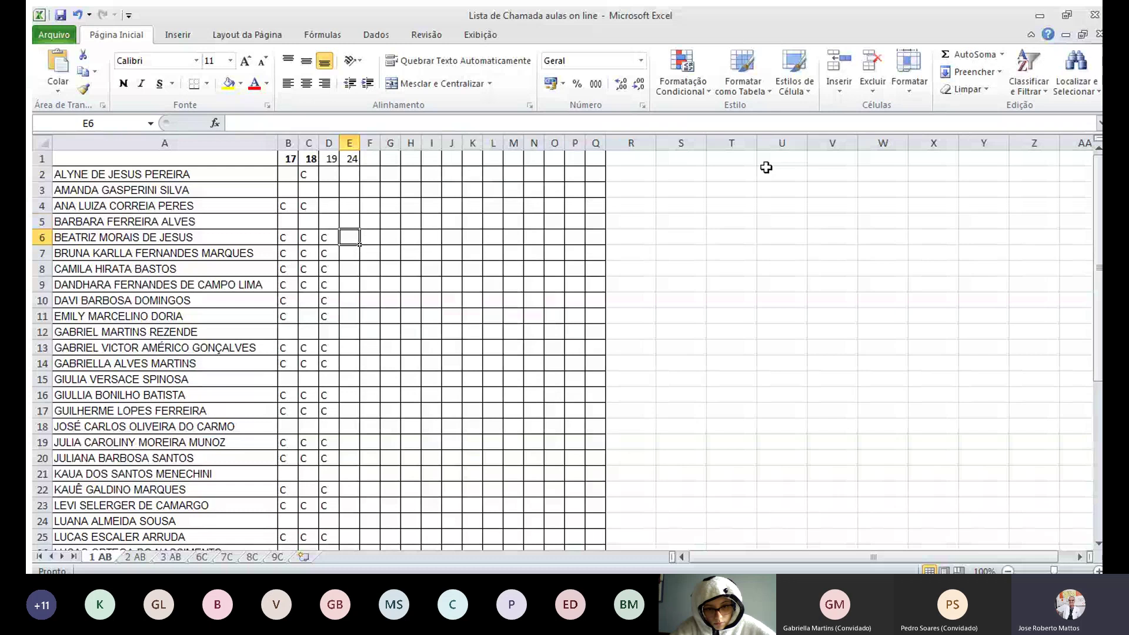
pyautogui.press('Down')
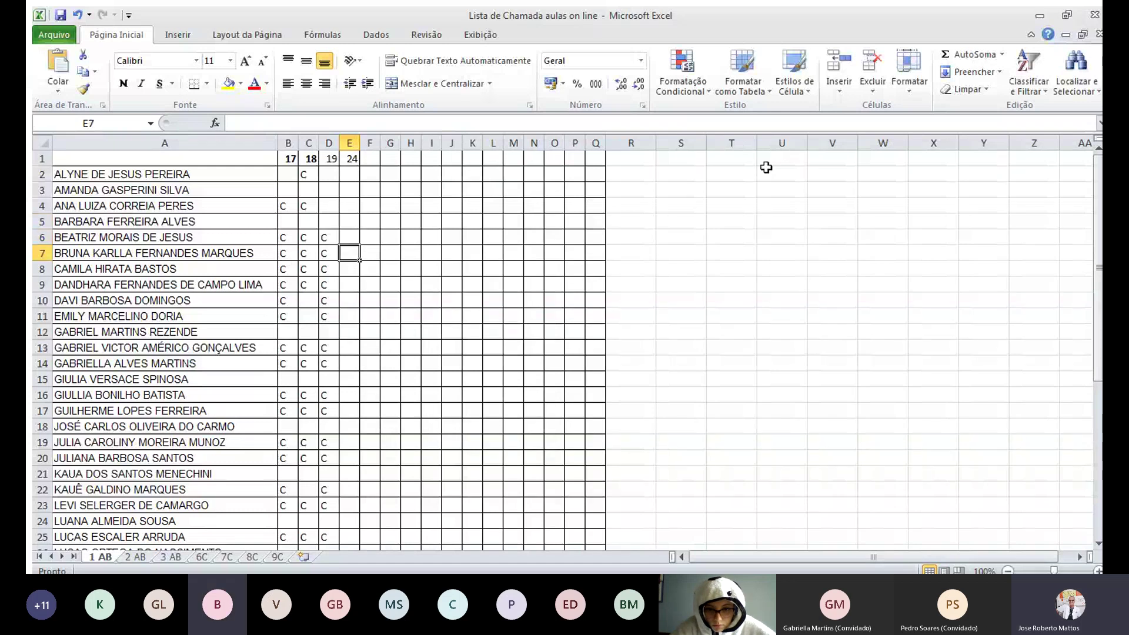
pyautogui.press('Up')
pyautogui.write('C')
pyautogui.press('Return')
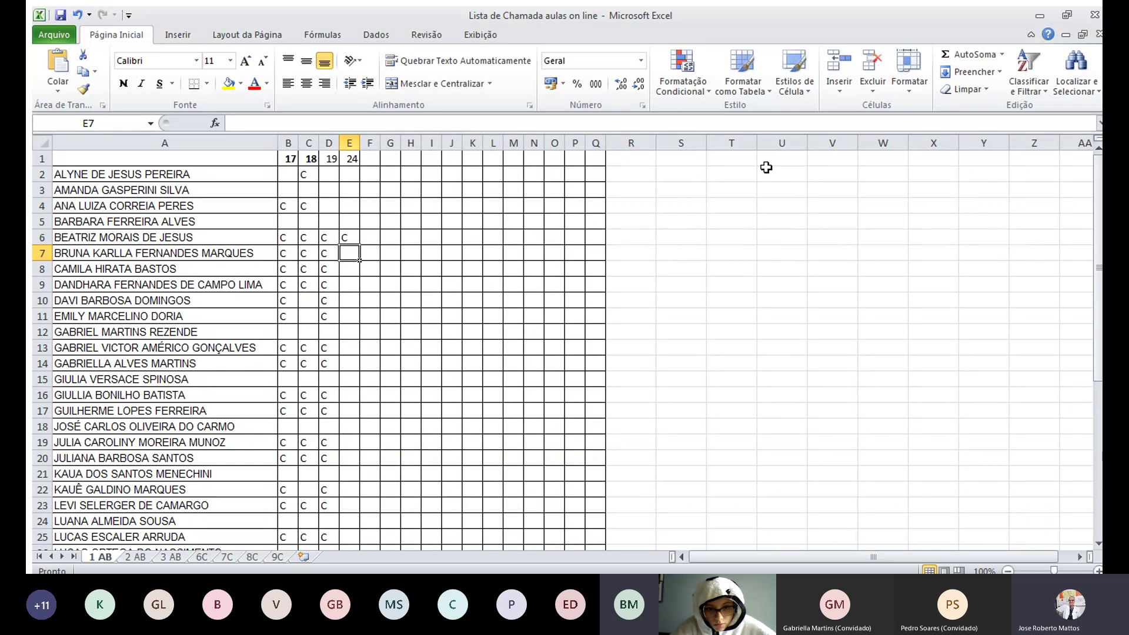
pyautogui.write('C')
pyautogui.press('Return')
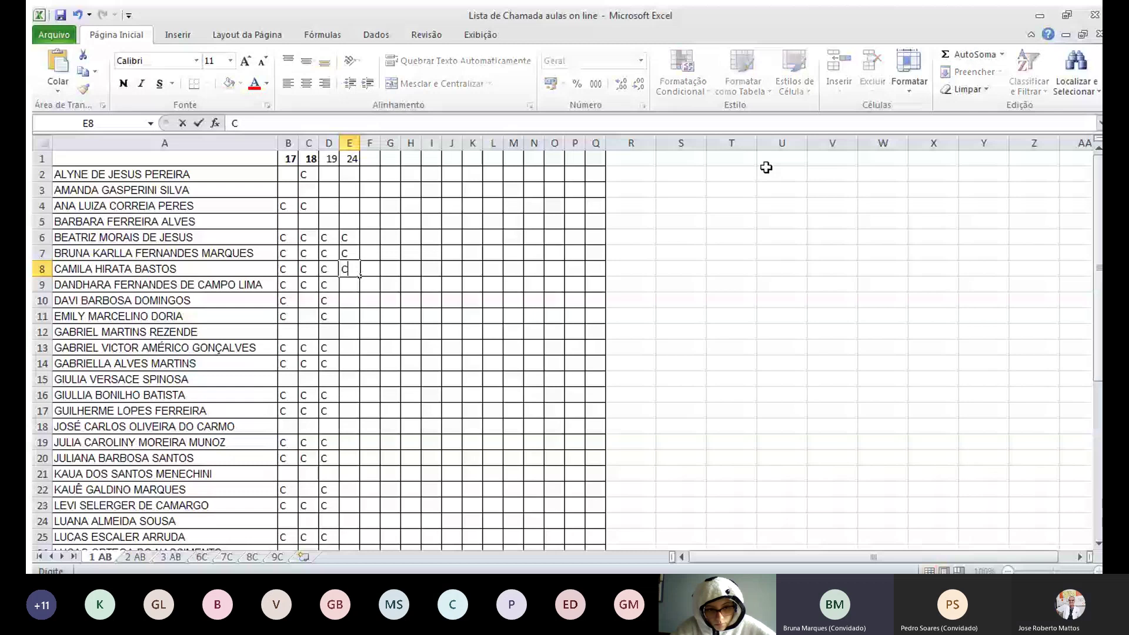
# Mark attendance with C for the next three students, in cells E8, E9 and E10
pyautogui.write('C')
pyautogui.press('Return')
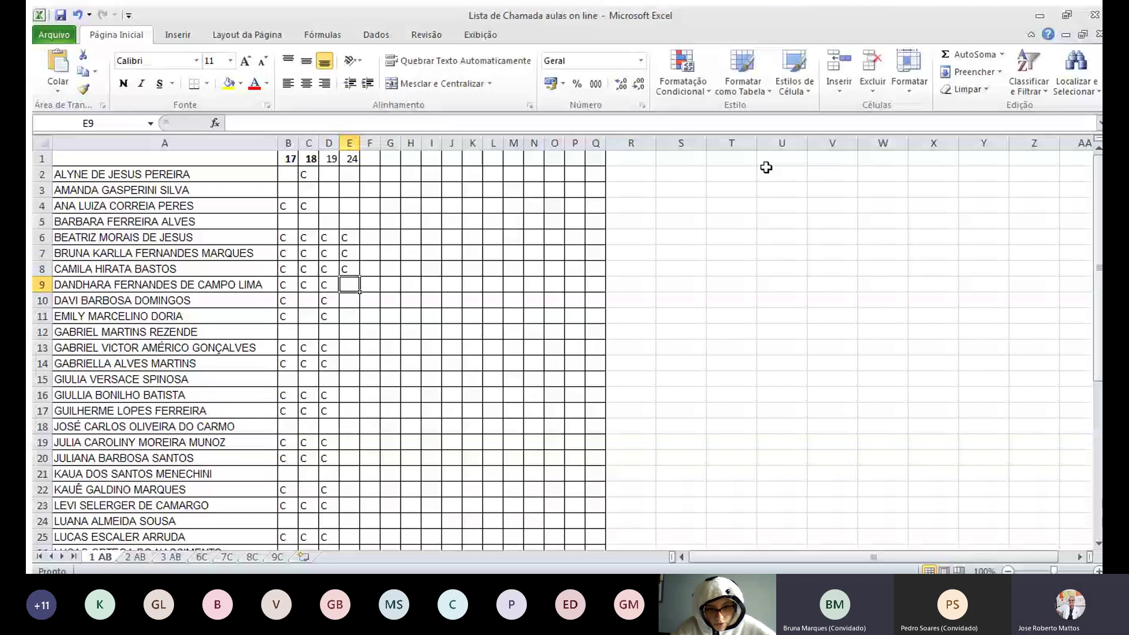
pyautogui.write('C')
pyautogui.press('Return')
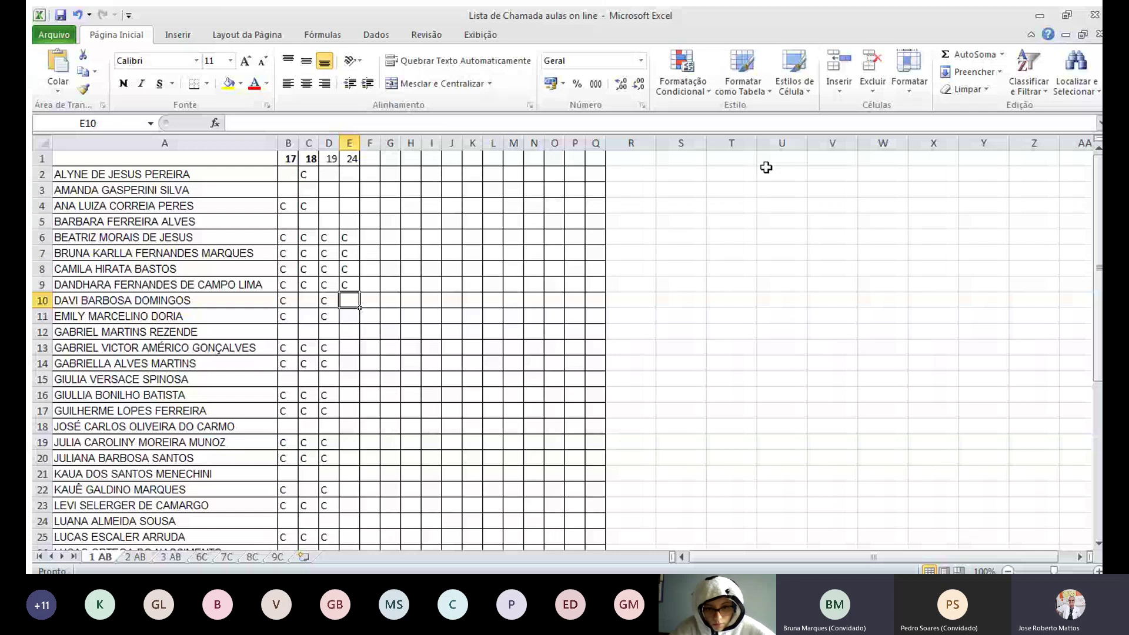
pyautogui.press('Return')
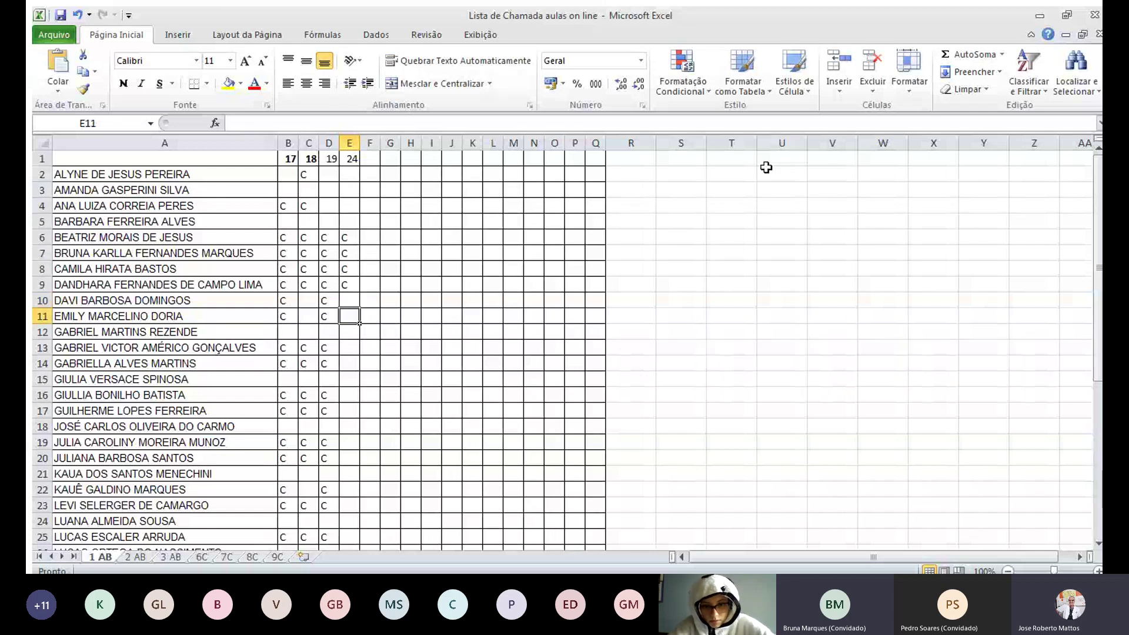
pyautogui.press('Up')
pyautogui.write('C')
pyautogui.press('Return')
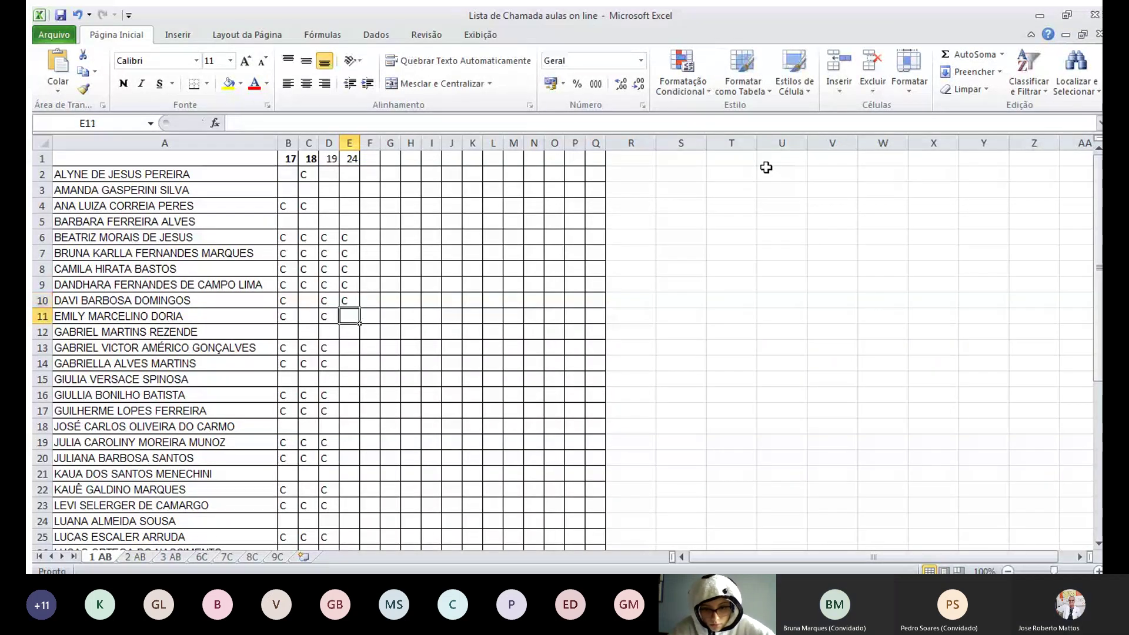
# Enter C in E11, E13 and E14, leaving E12 blank
pyautogui.write('C')
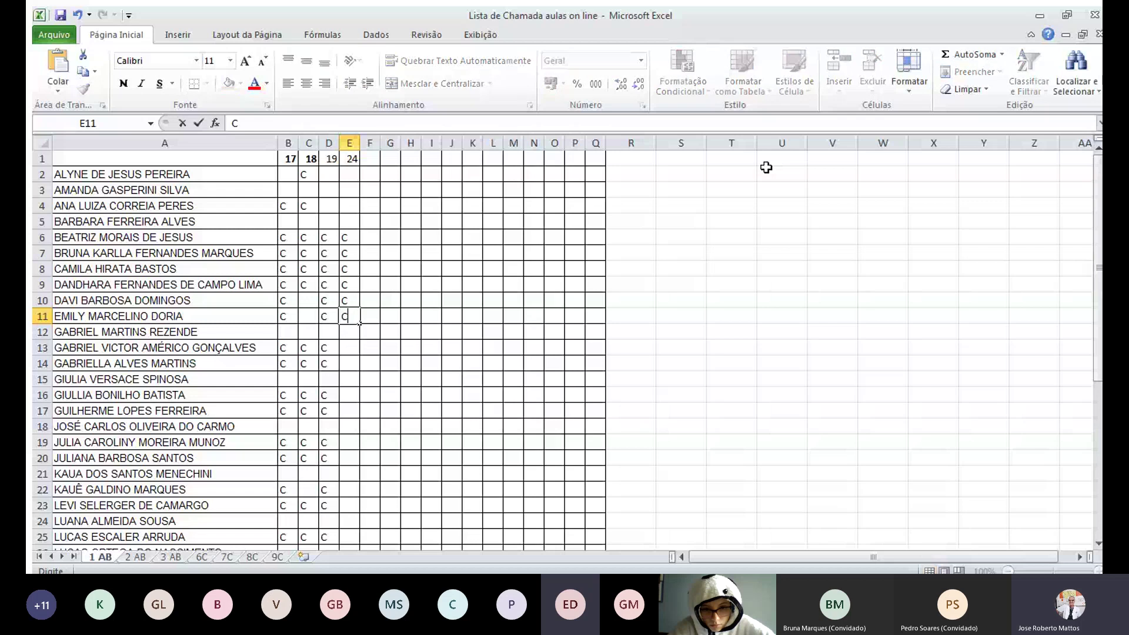
pyautogui.press('Return')
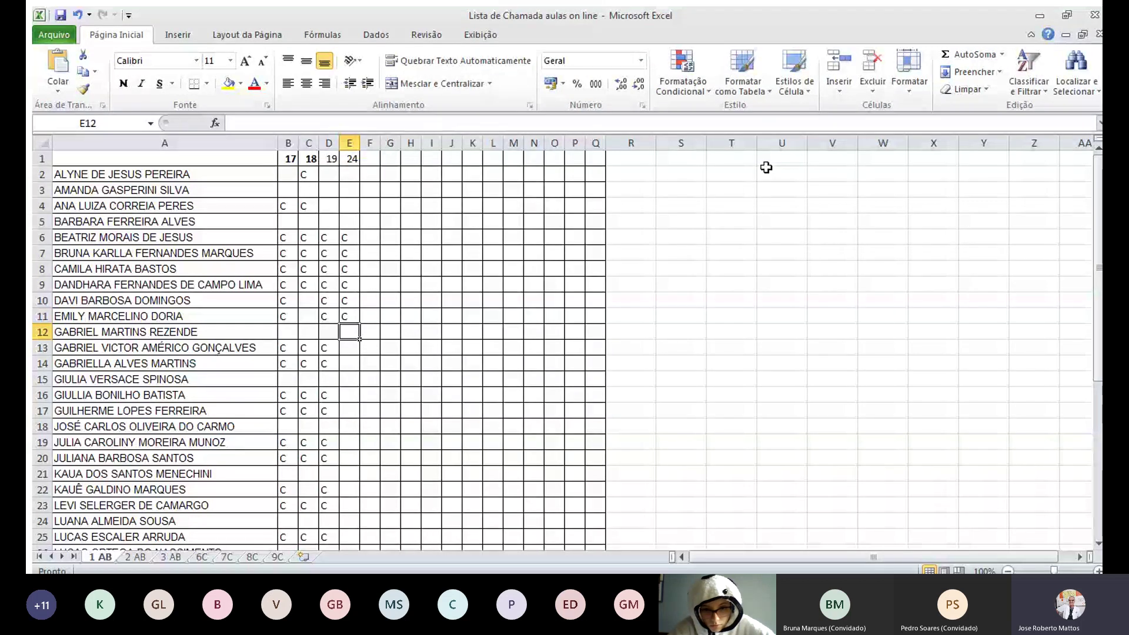
pyautogui.press('Down')
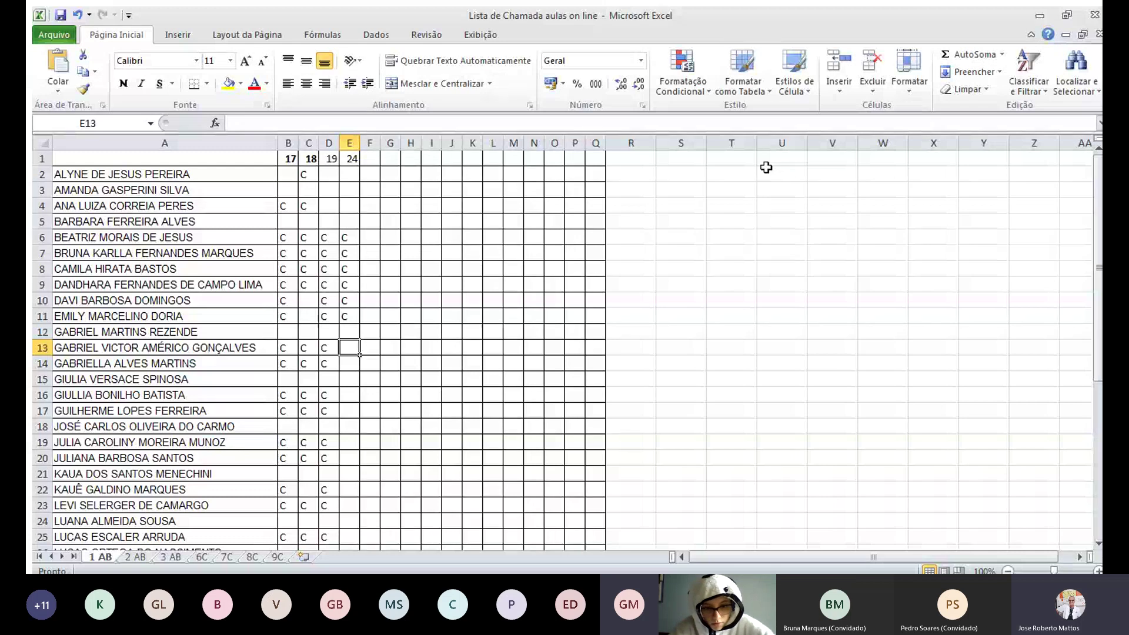
pyautogui.write('C')
pyautogui.press('Return')
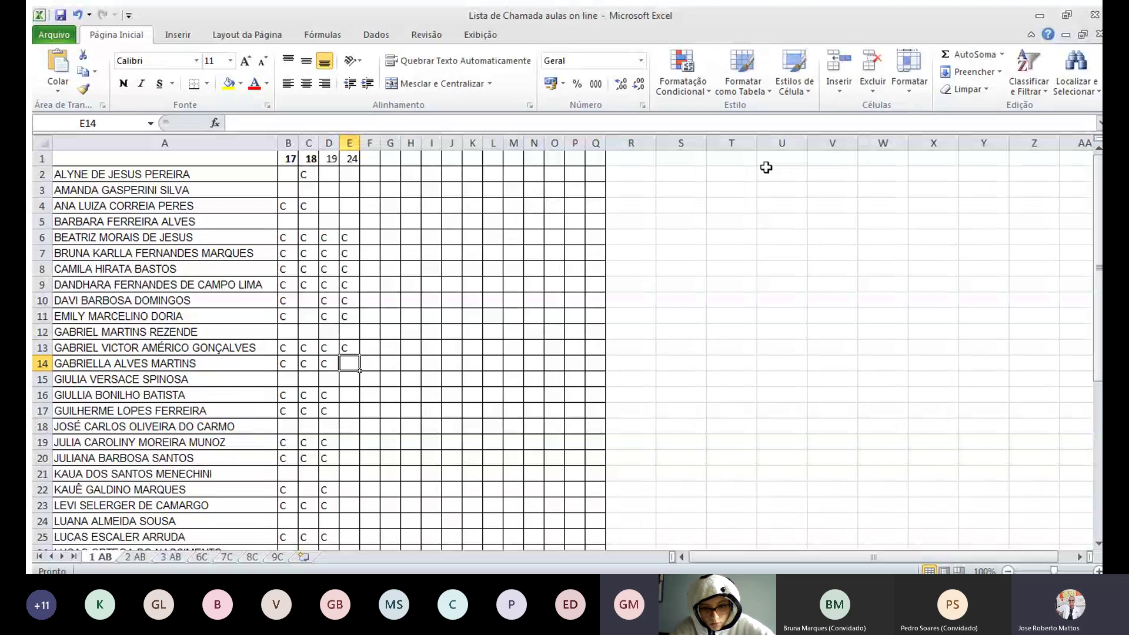
pyautogui.write('C')
pyautogui.press('Return')
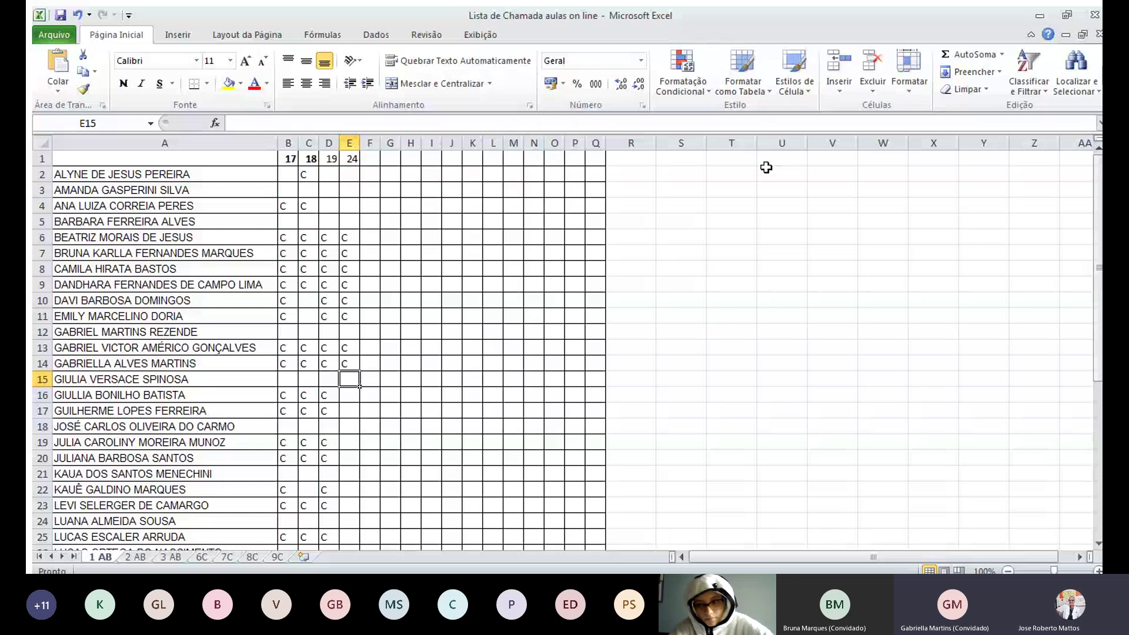
# Skip E15 and enter C in E16 and E17
pyautogui.press('Down')
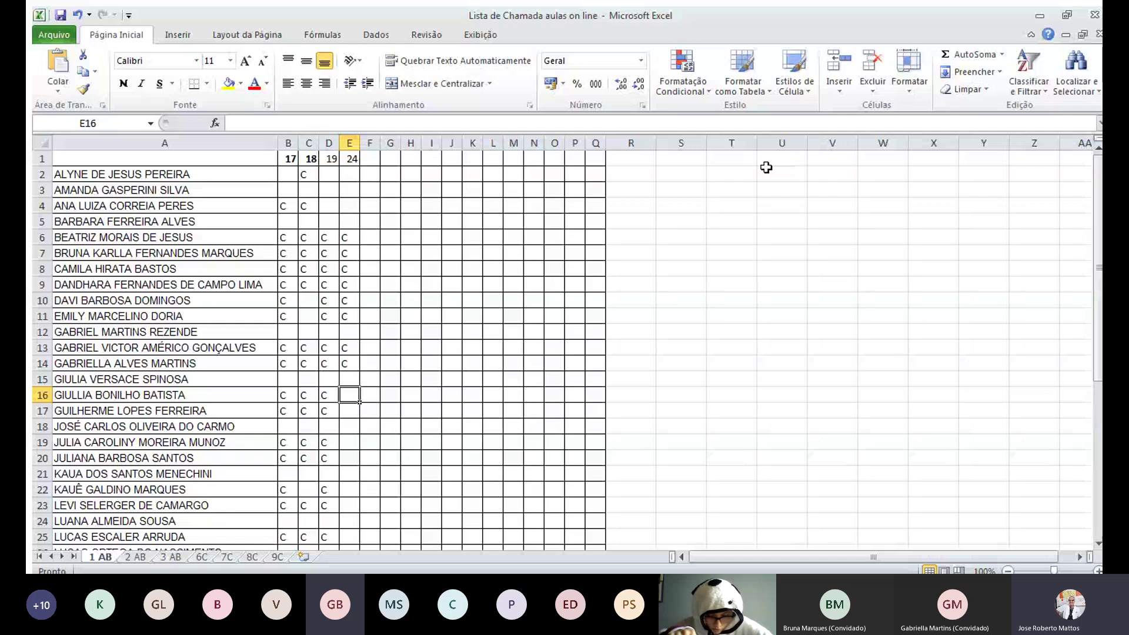
pyautogui.write('C')
pyautogui.press('Return')
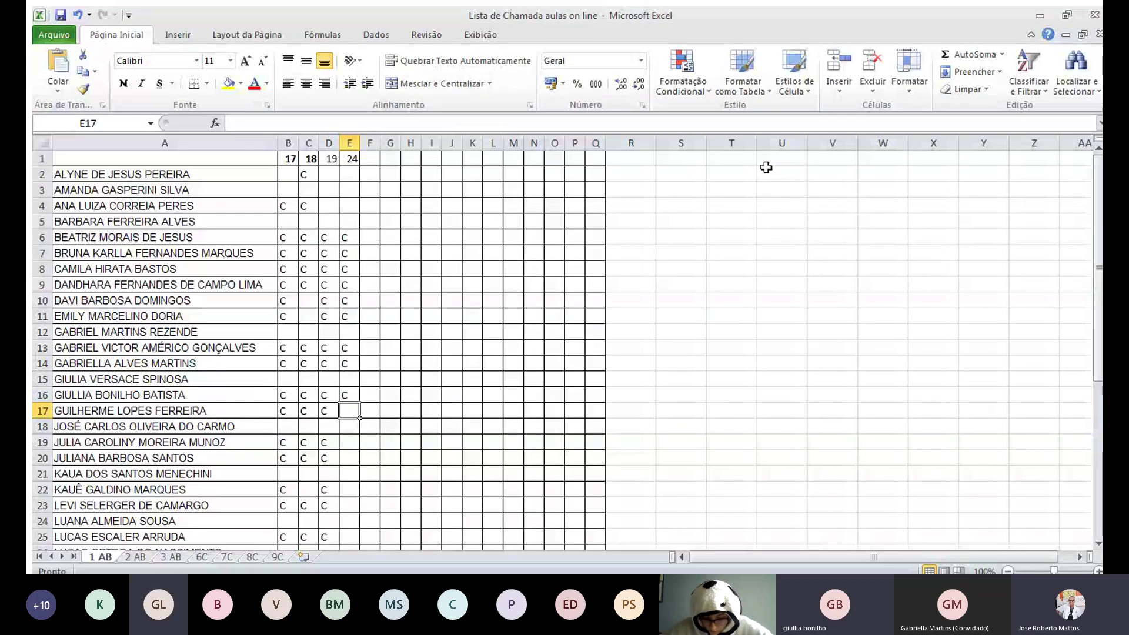
pyautogui.write('C')
pyautogui.press('Return')
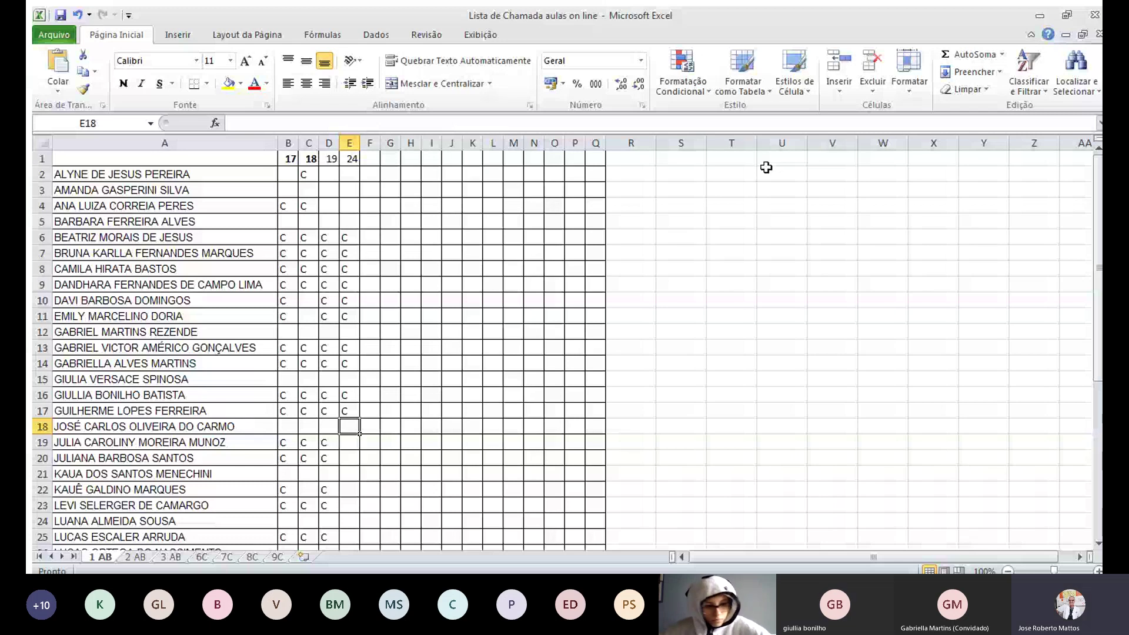
# Enter C in E20 and E22, leaving E18, E19 and E21 blank
pyautogui.press('Return')
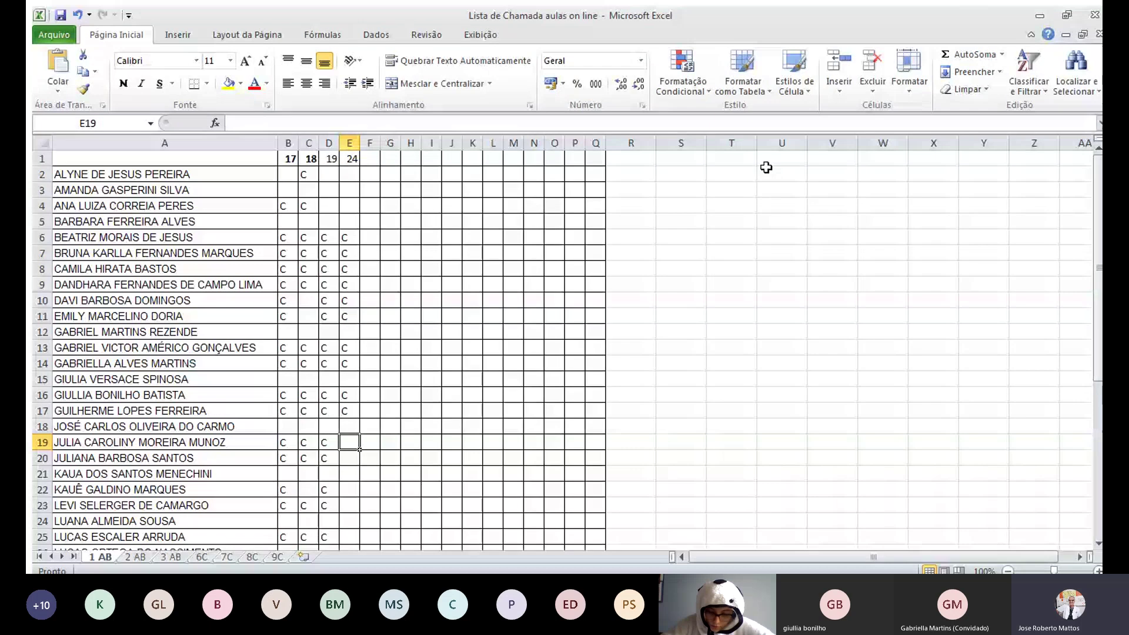
pyautogui.press('Return')
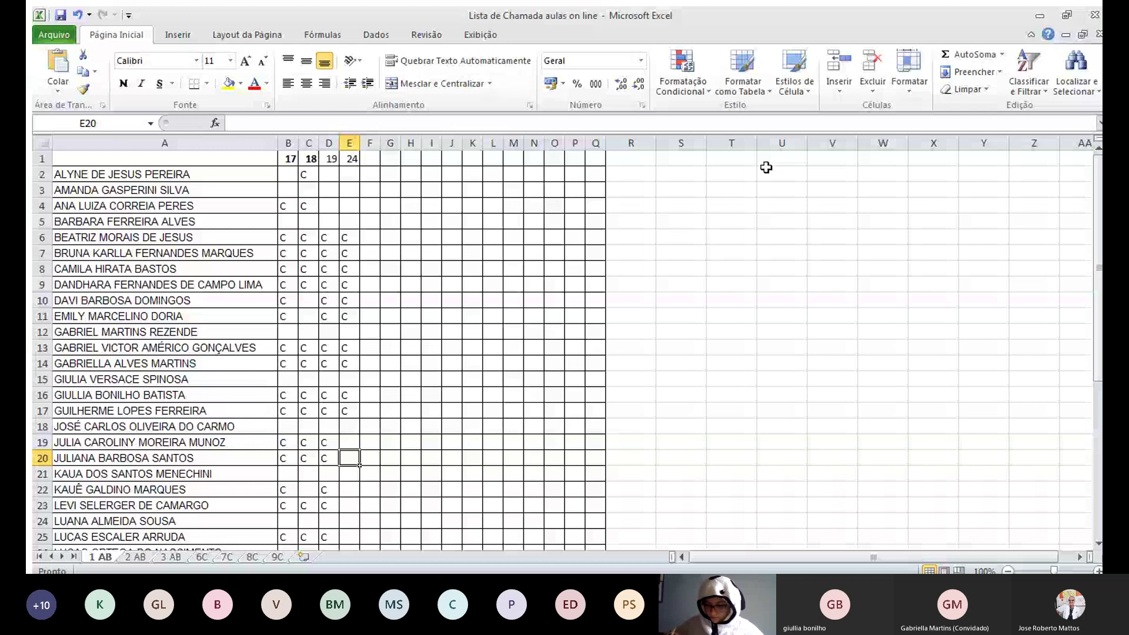
pyautogui.write('C')
pyautogui.press('Return')
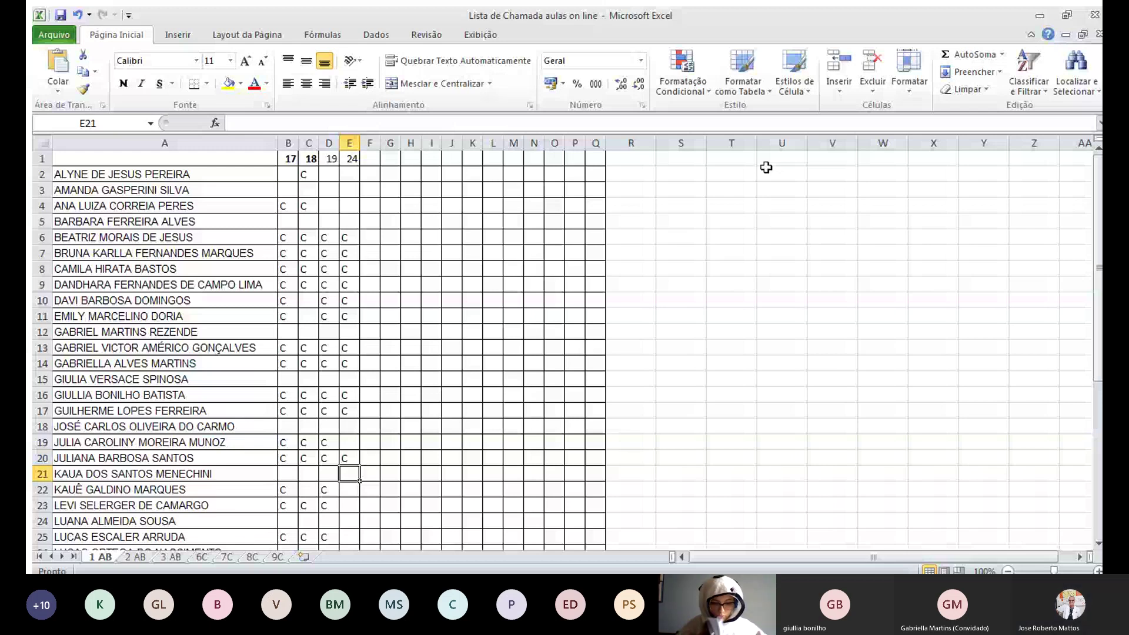
pyautogui.press('Return')
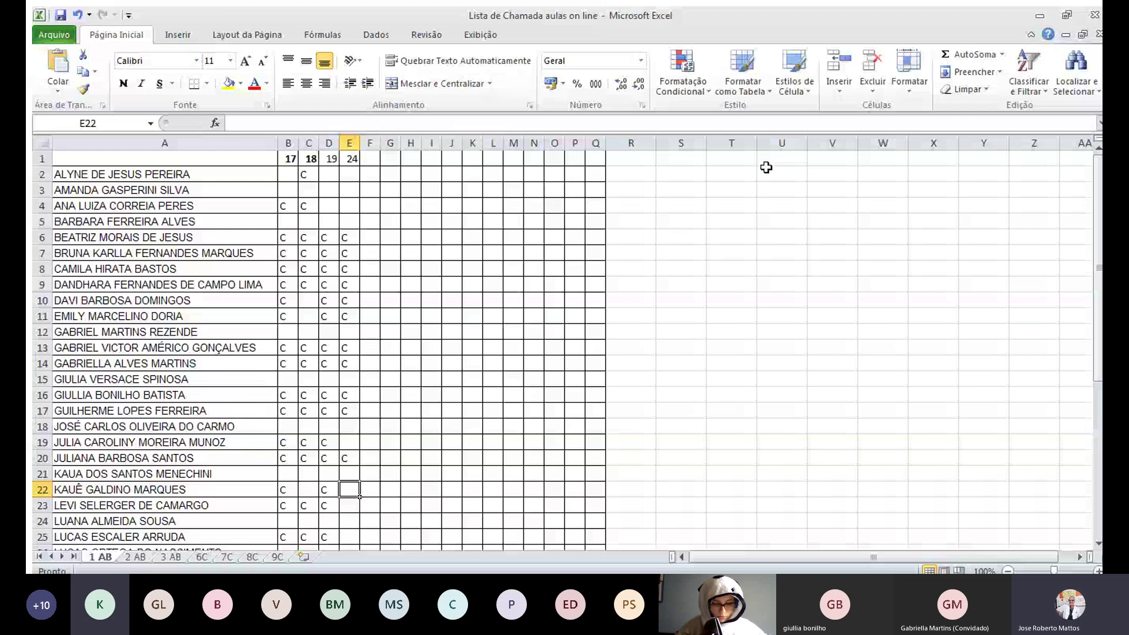
pyautogui.write('C')
pyautogui.press('Return')
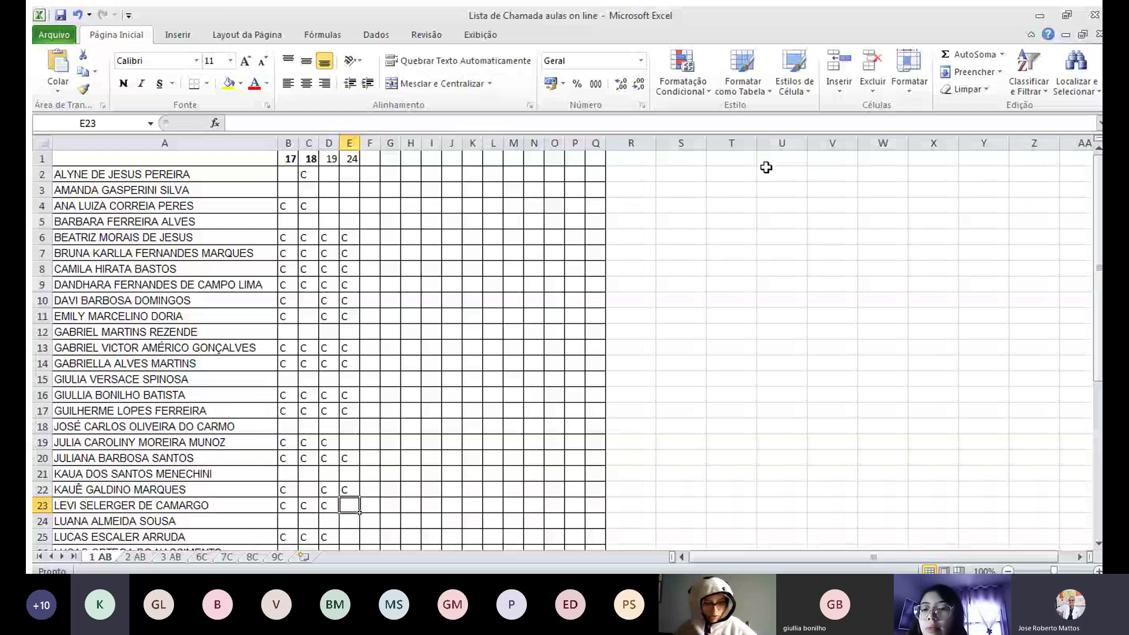
# Mark attendance with C in E23 and E25, leaving E24 blank
pyautogui.scroll(-2, 753, 180)
pyautogui.press('Down')
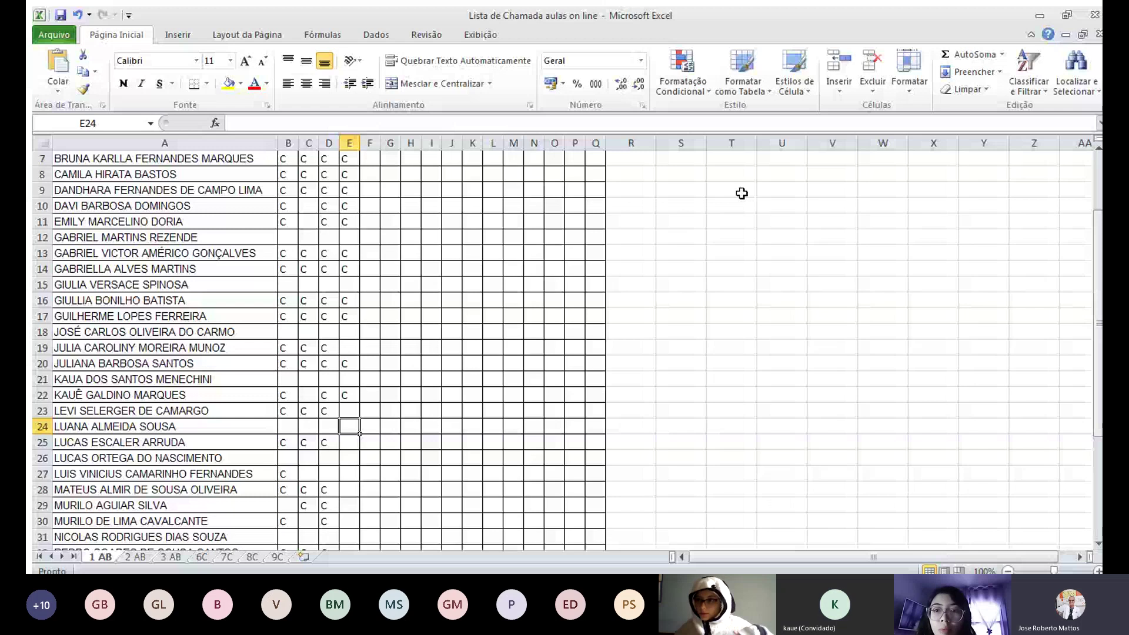
pyautogui.press('Up')
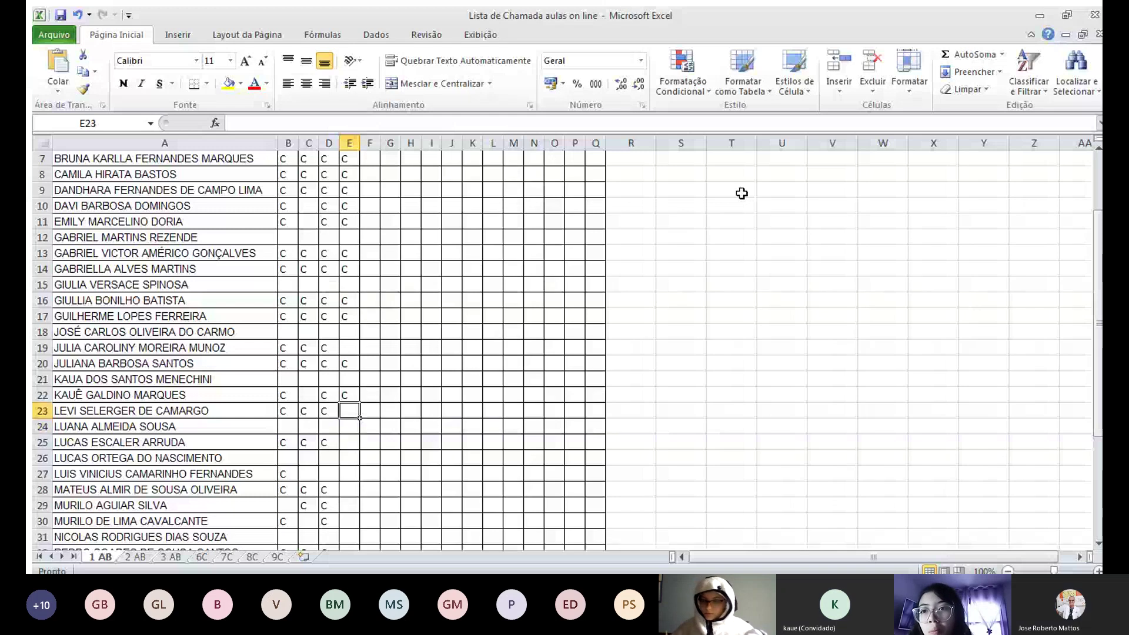
pyautogui.write('C')
pyautogui.press('Return')
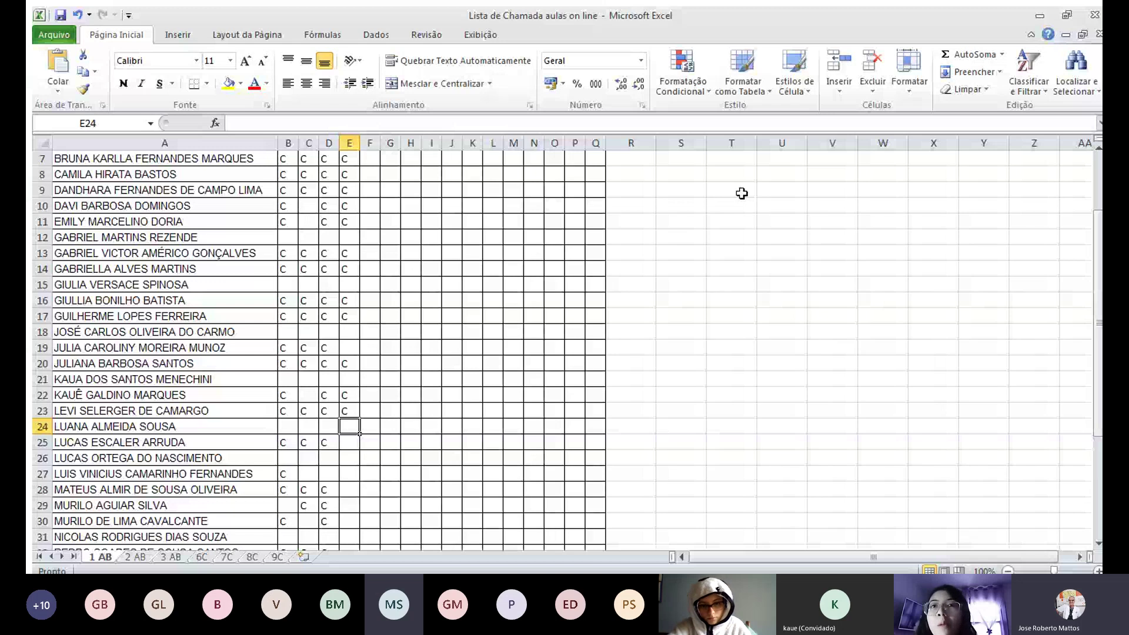
pyautogui.press('Down')
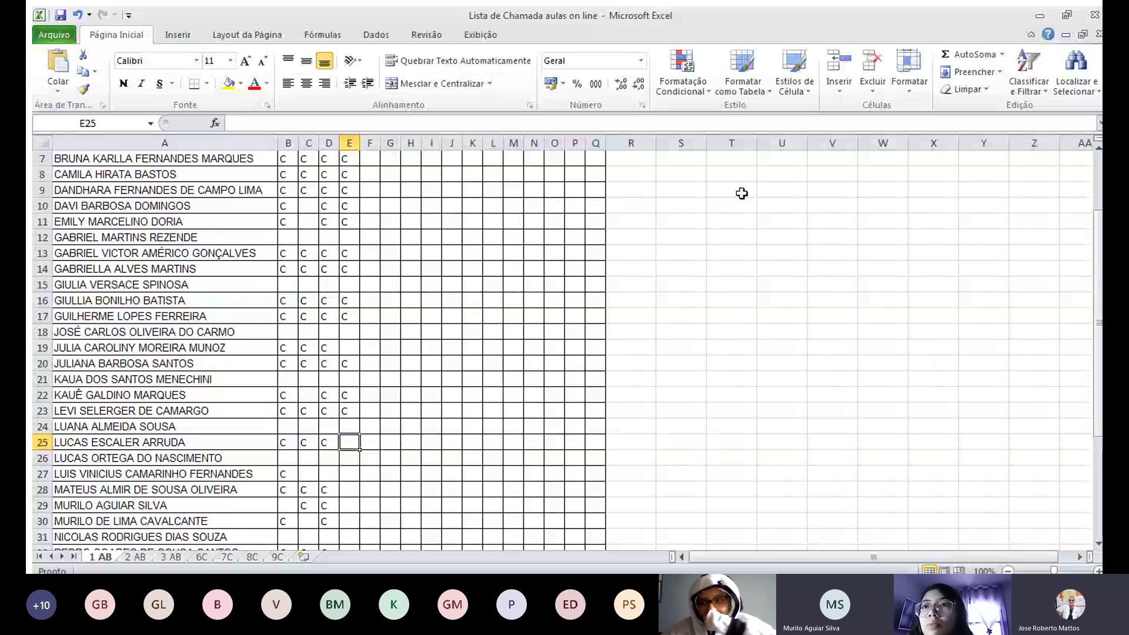
pyautogui.write('C')
pyautogui.press('Return')
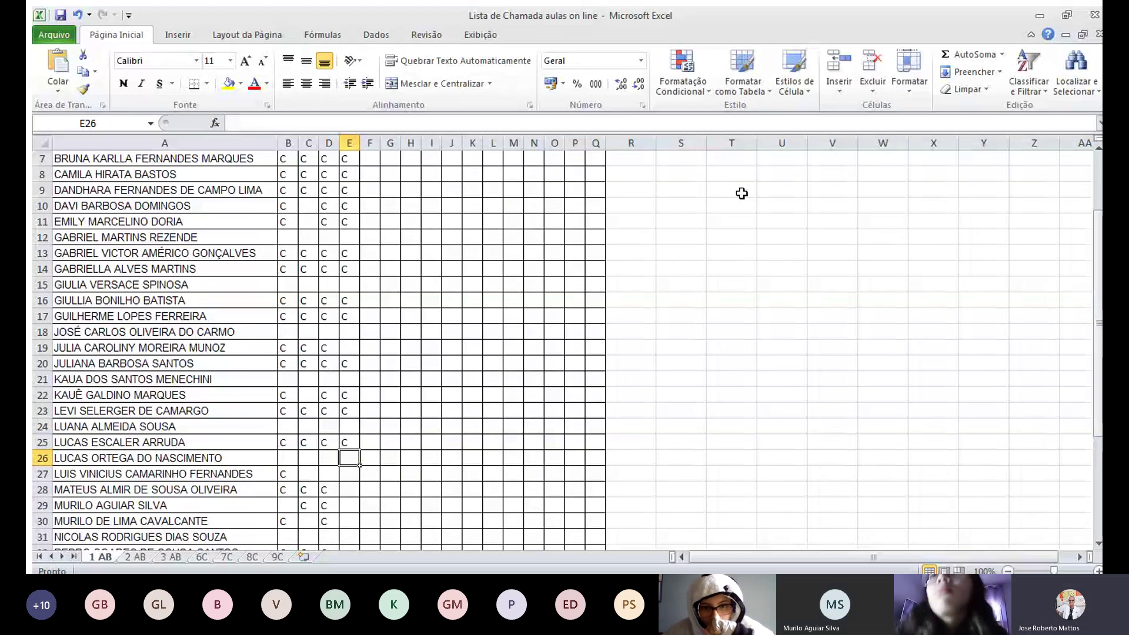
# Leave E26:E28 blank and enter C in E29
pyautogui.press('Return')
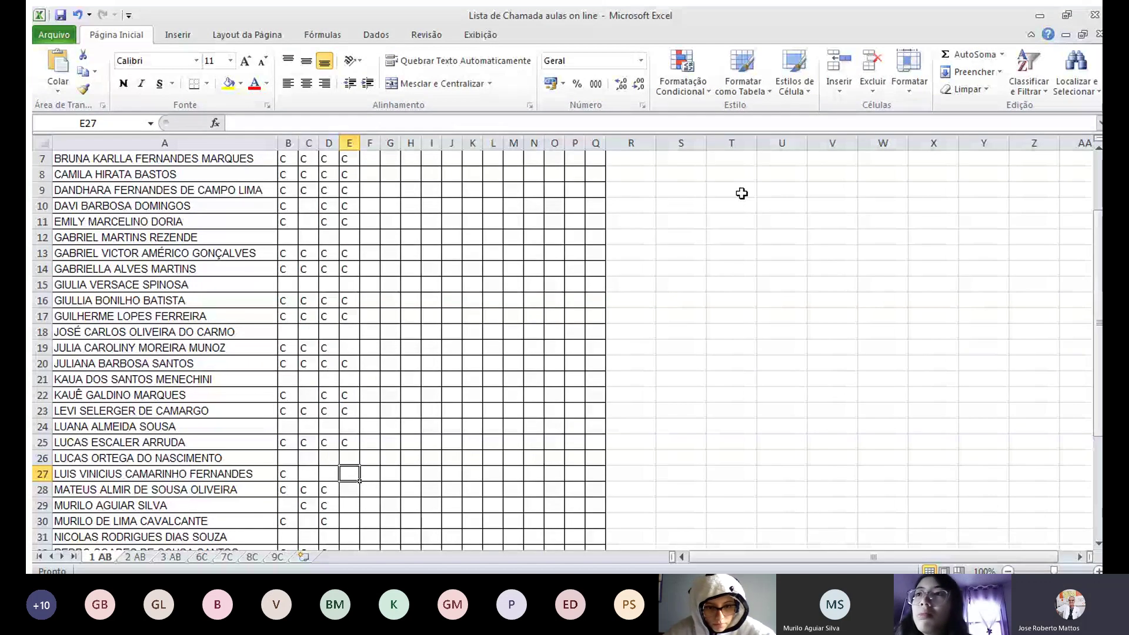
pyautogui.press('Return')
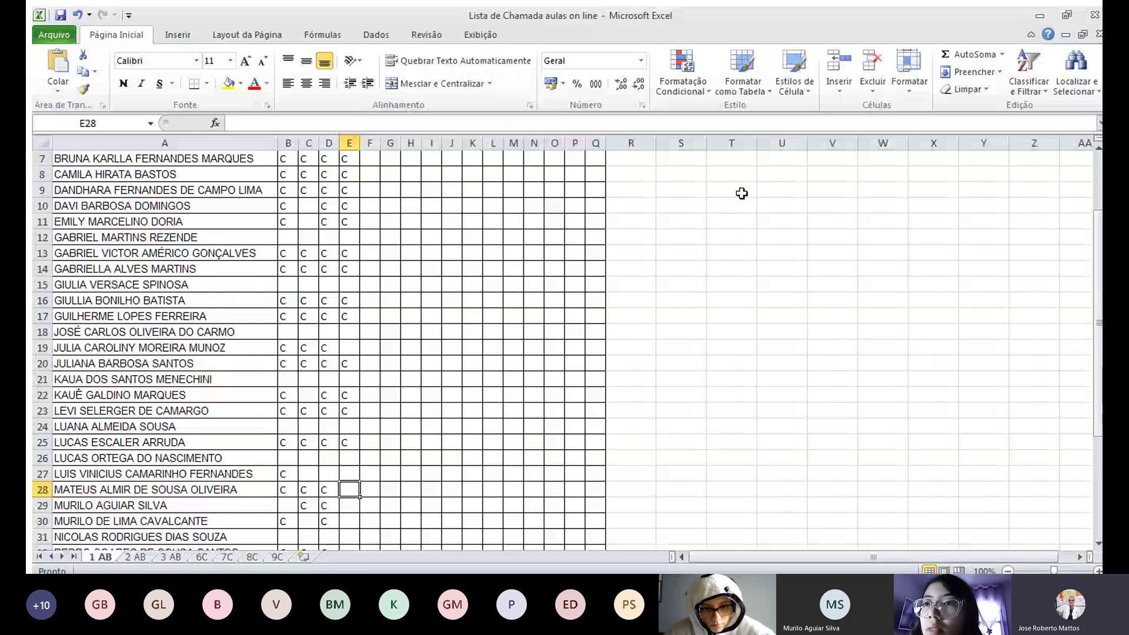
pyautogui.press('Return')
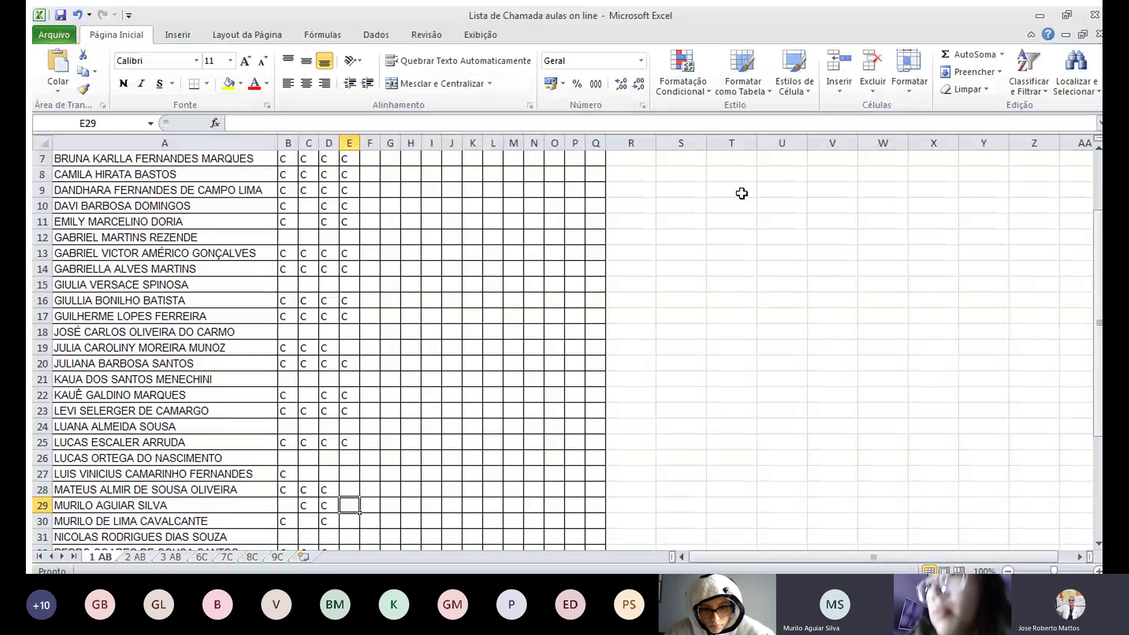
pyautogui.write('C')
pyautogui.press('Return')
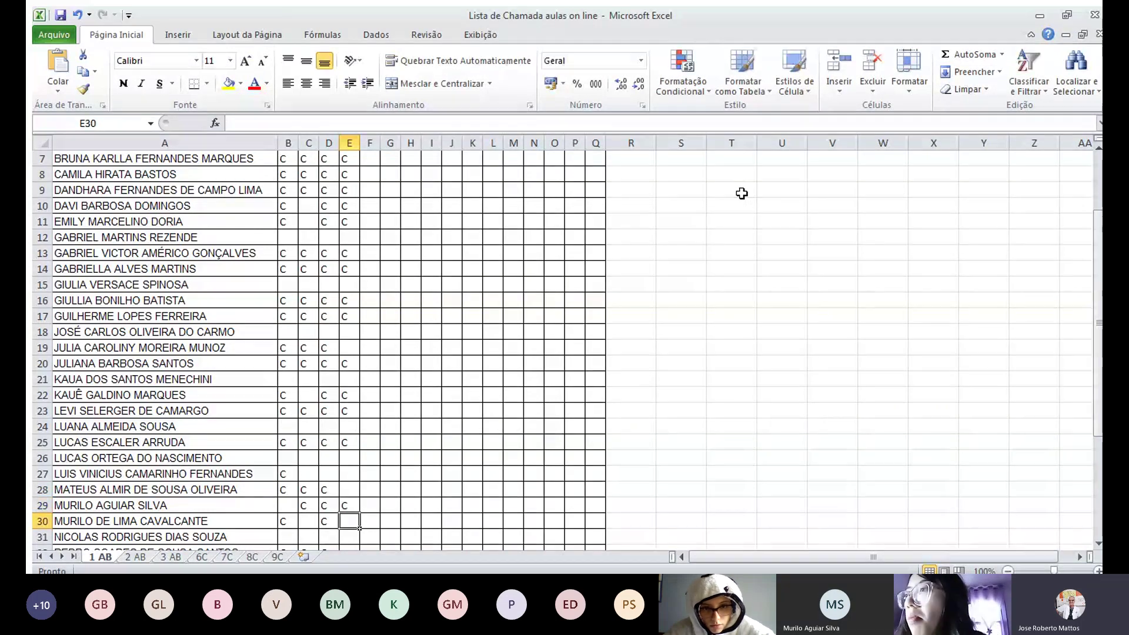
# Leave E30 and E31 blank and enter C in E32
pyautogui.scroll(-3, 735, 209)
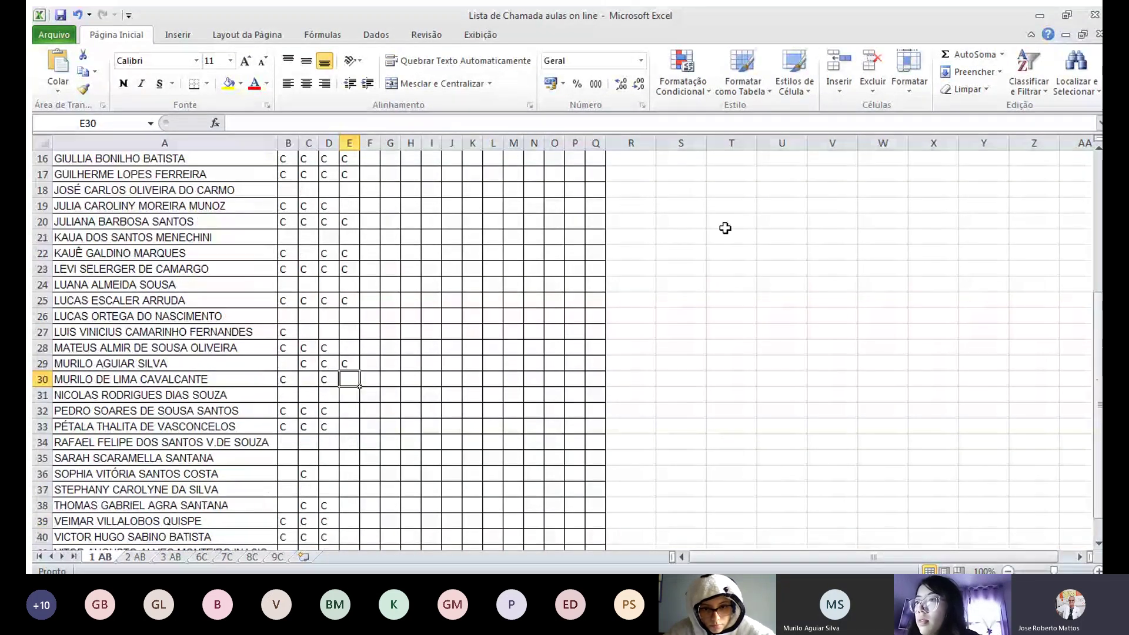
pyautogui.scroll(-1, 727, 228)
pyautogui.write('C')
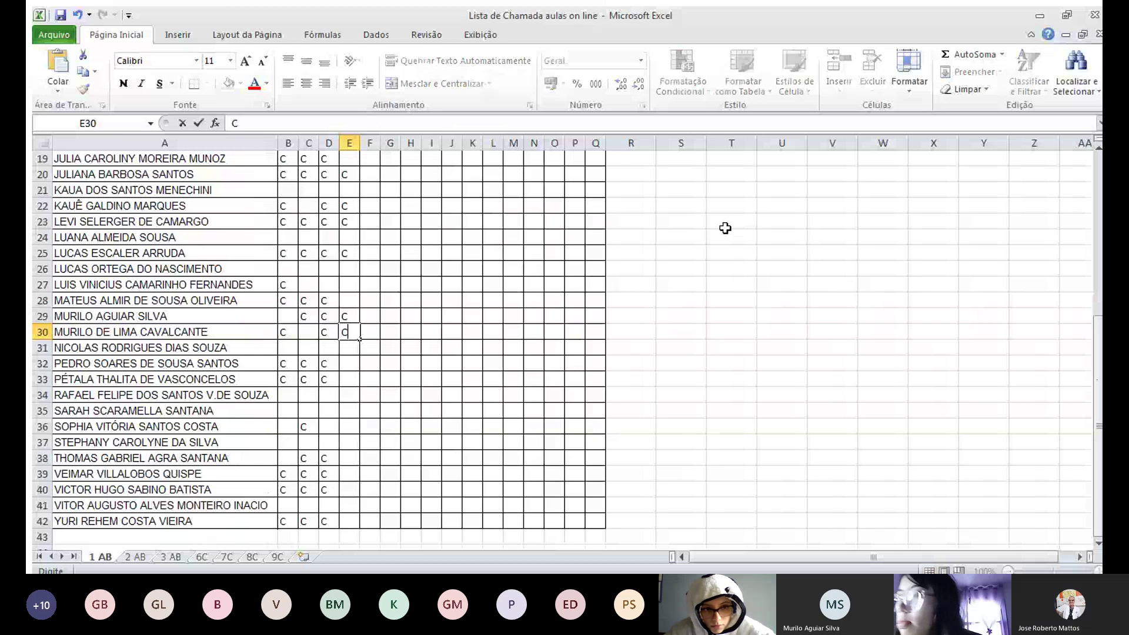
pyautogui.press('BackSpace')
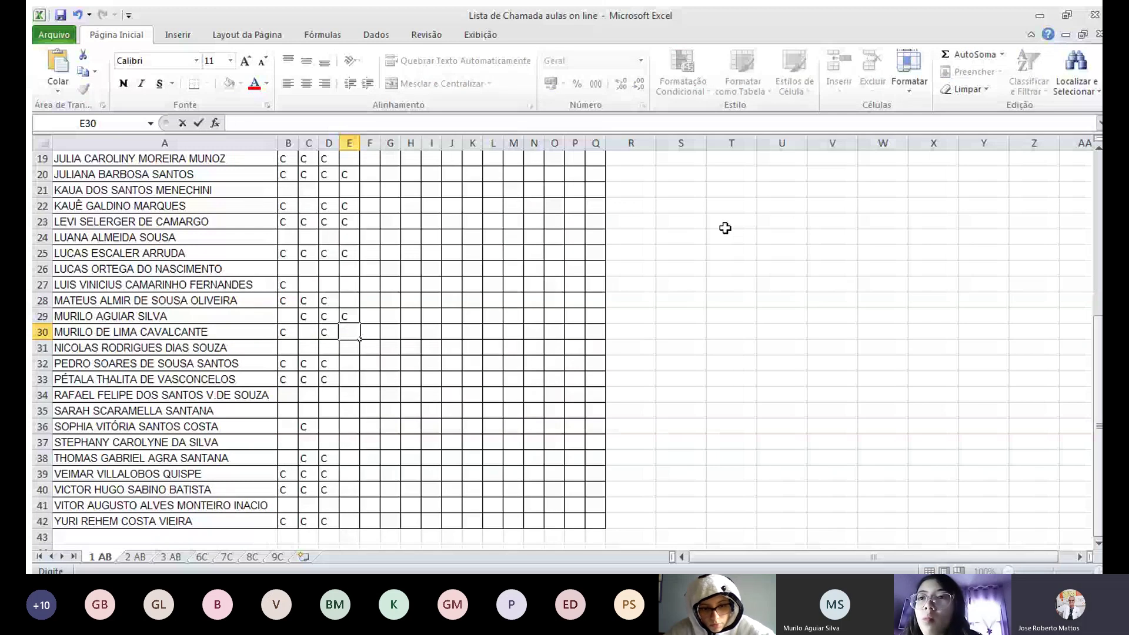
pyautogui.press('Return')
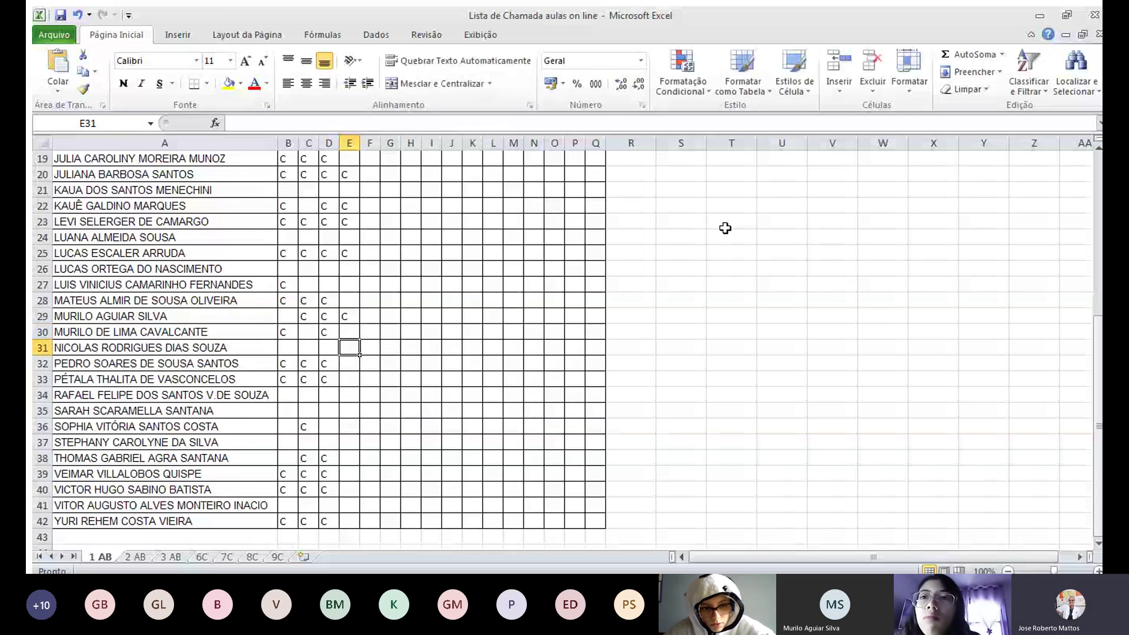
pyautogui.press('Return')
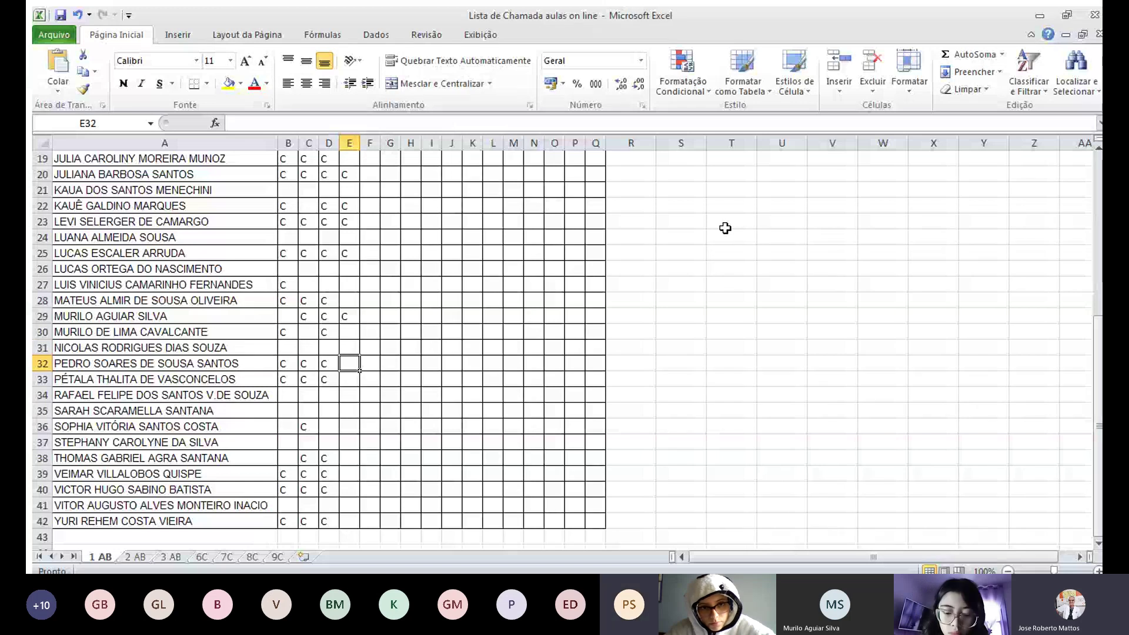
pyautogui.write('C')
pyautogui.press('Return')
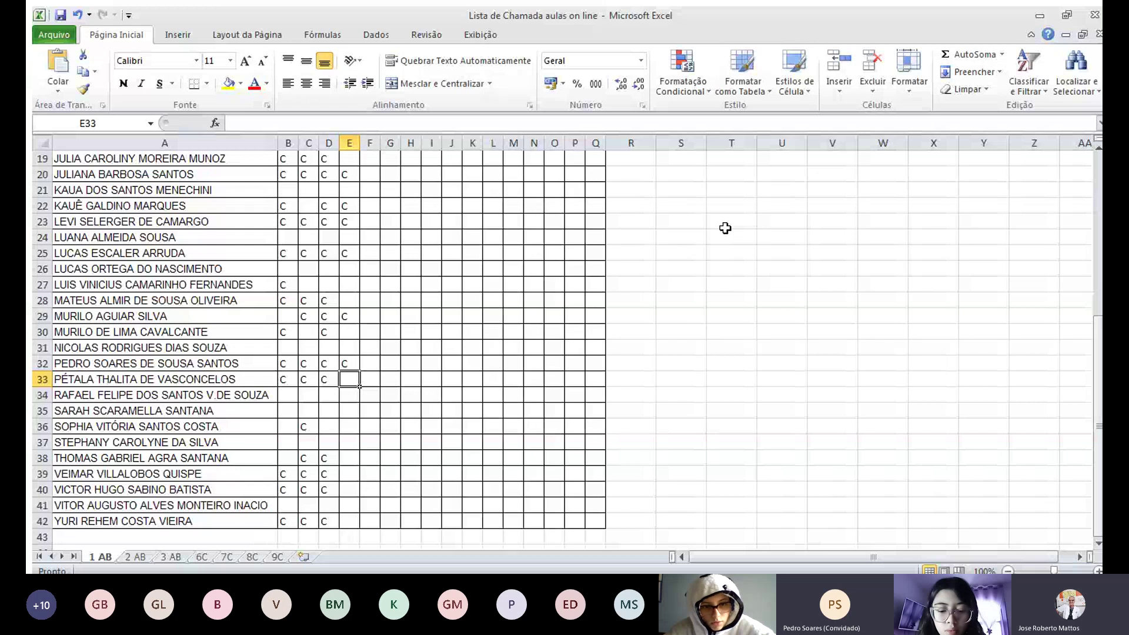
# Mark attendance with C in E33
pyautogui.write('C')
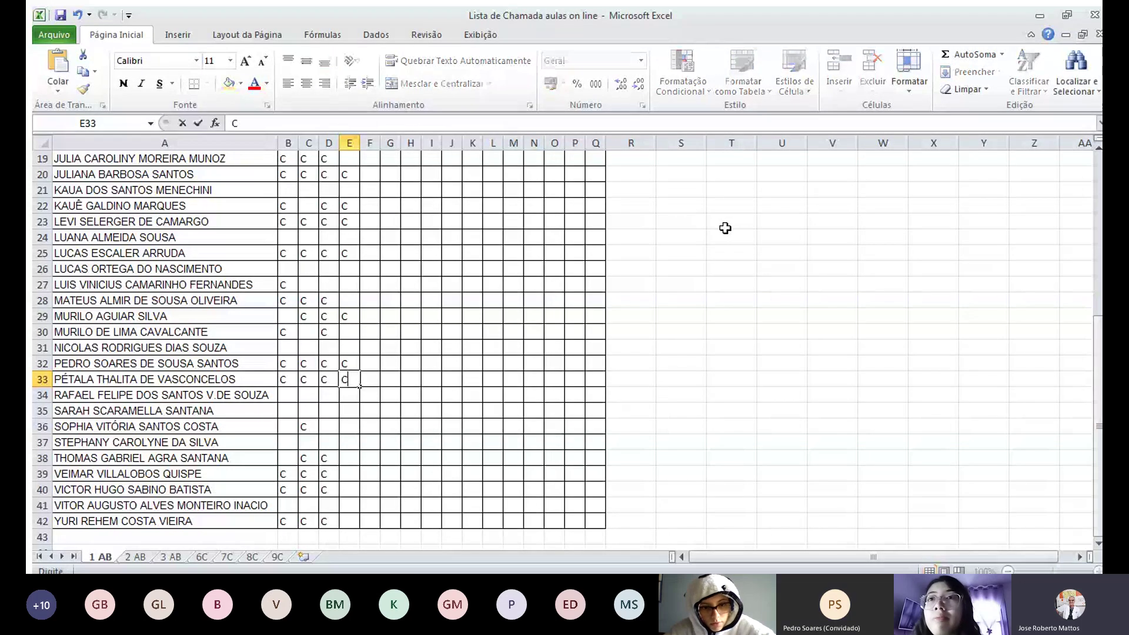
pyautogui.press('BackSpace')
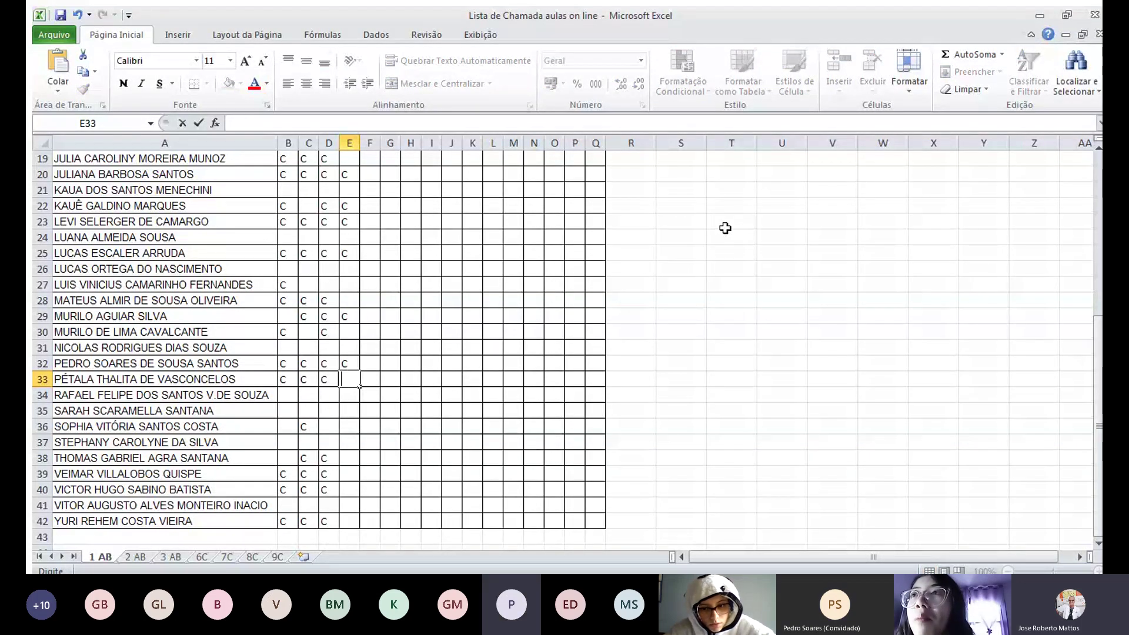
pyautogui.write('C')
pyautogui.press('Return')
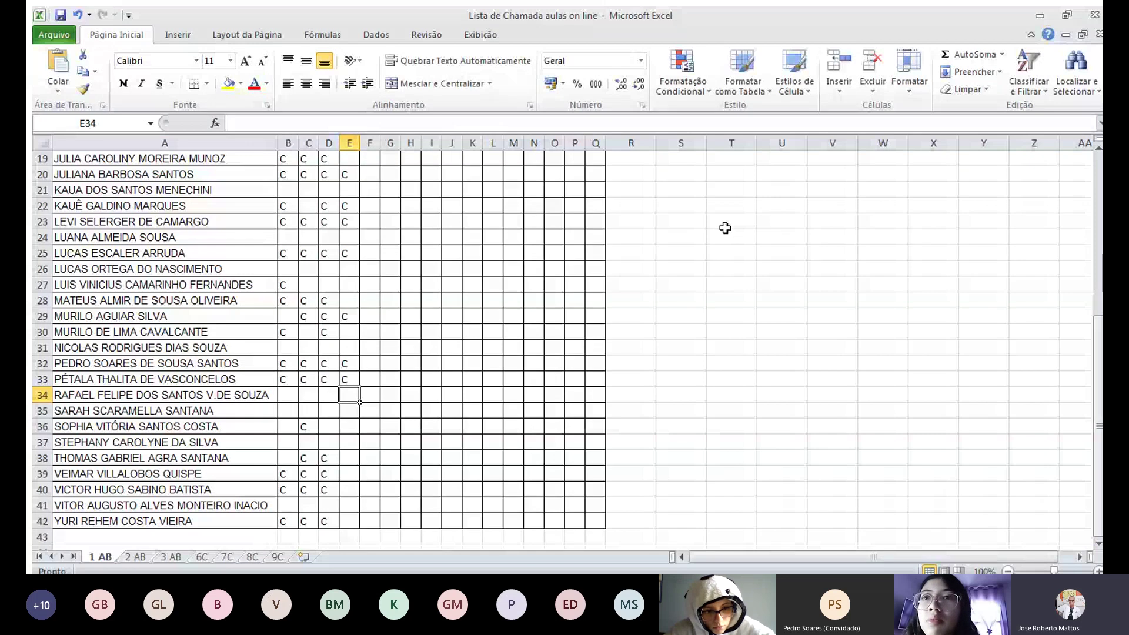
# Skip E34 and E35 and enter C in E36
pyautogui.press('Return')
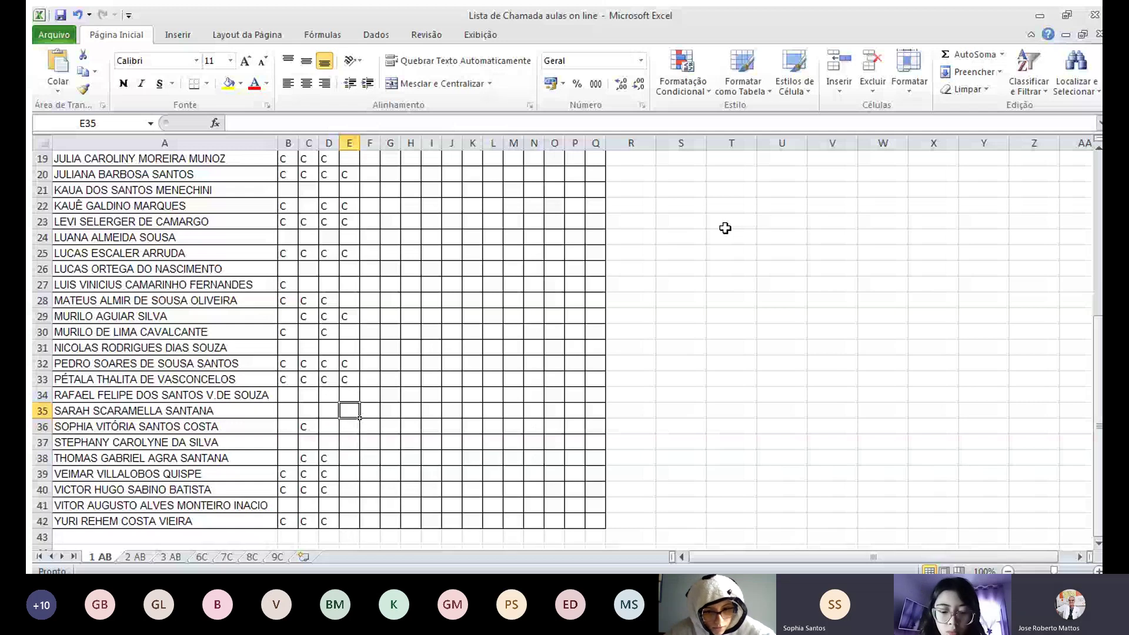
pyautogui.press('Return')
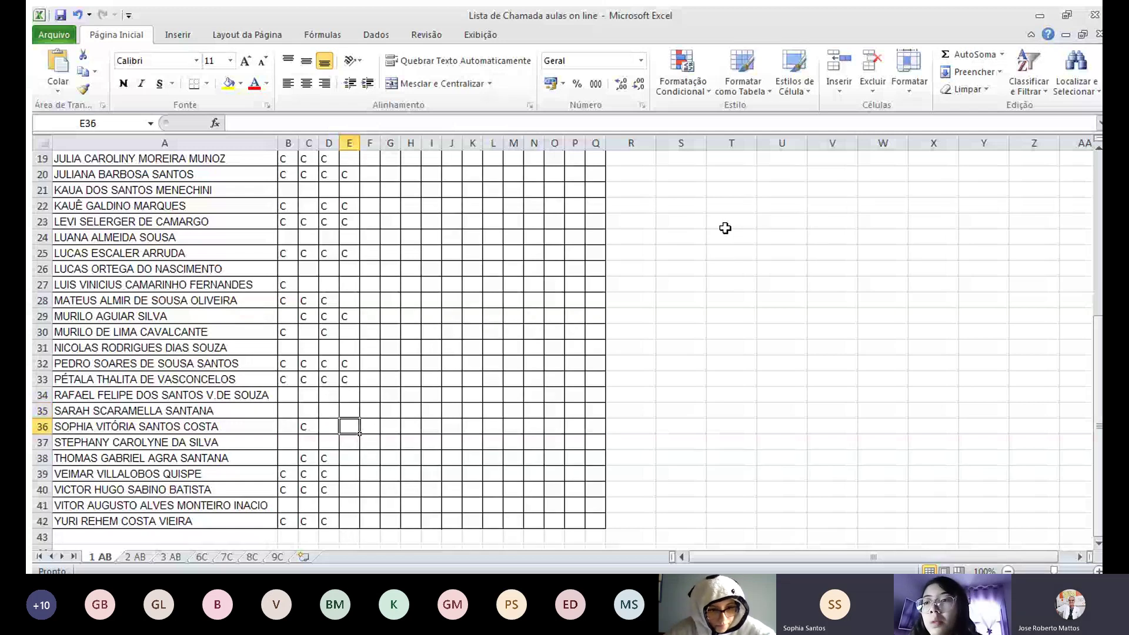
pyautogui.write('C')
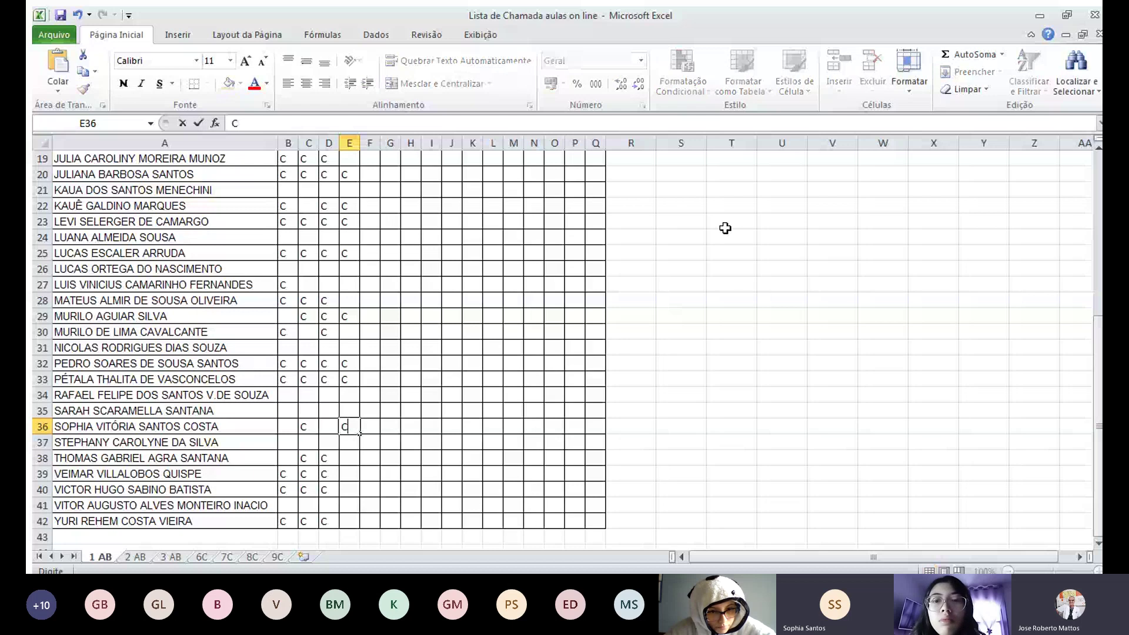
pyautogui.press('Return')
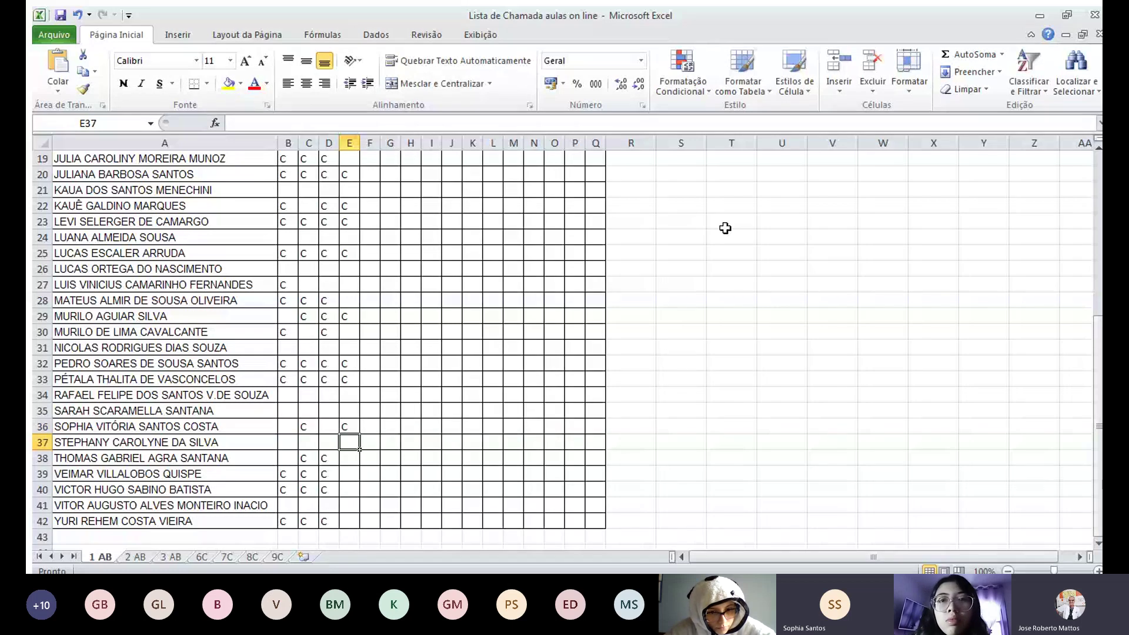
# Enter C in E39, leaving E37, E38 and E40 blank
pyautogui.press('Return')
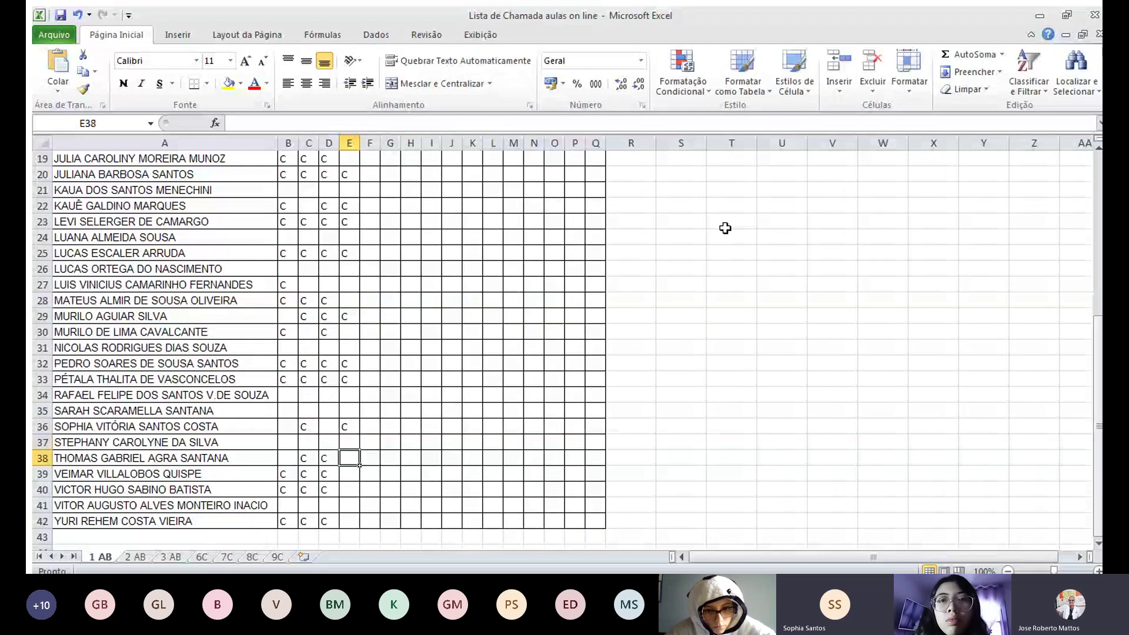
pyautogui.press('Return')
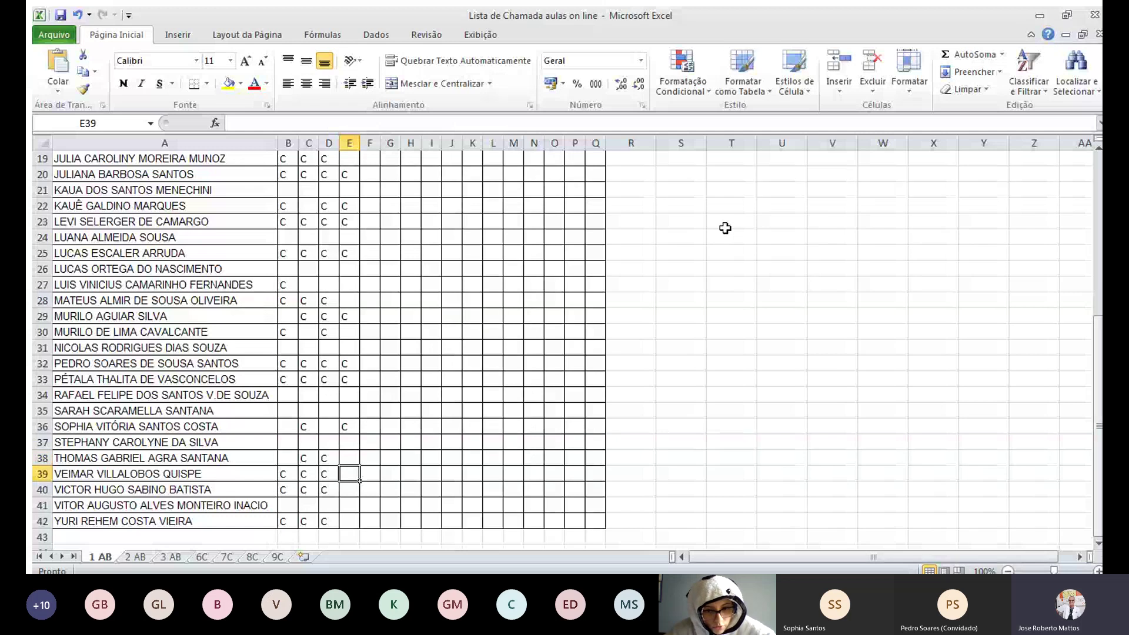
pyautogui.write('C')
pyautogui.press('Return')
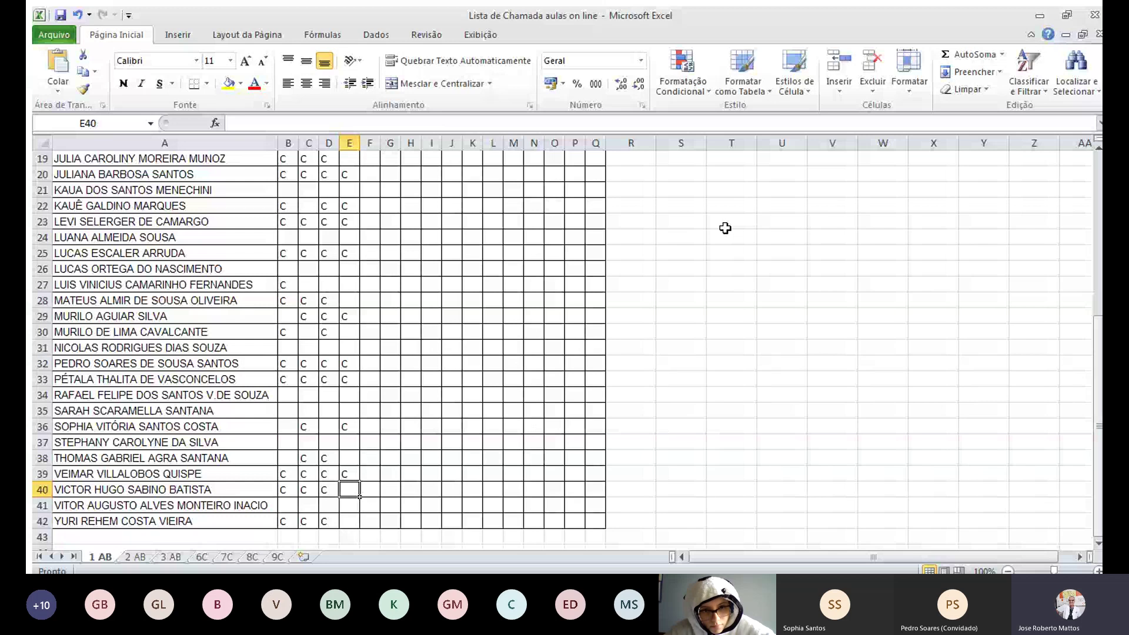
pyautogui.press('Return')
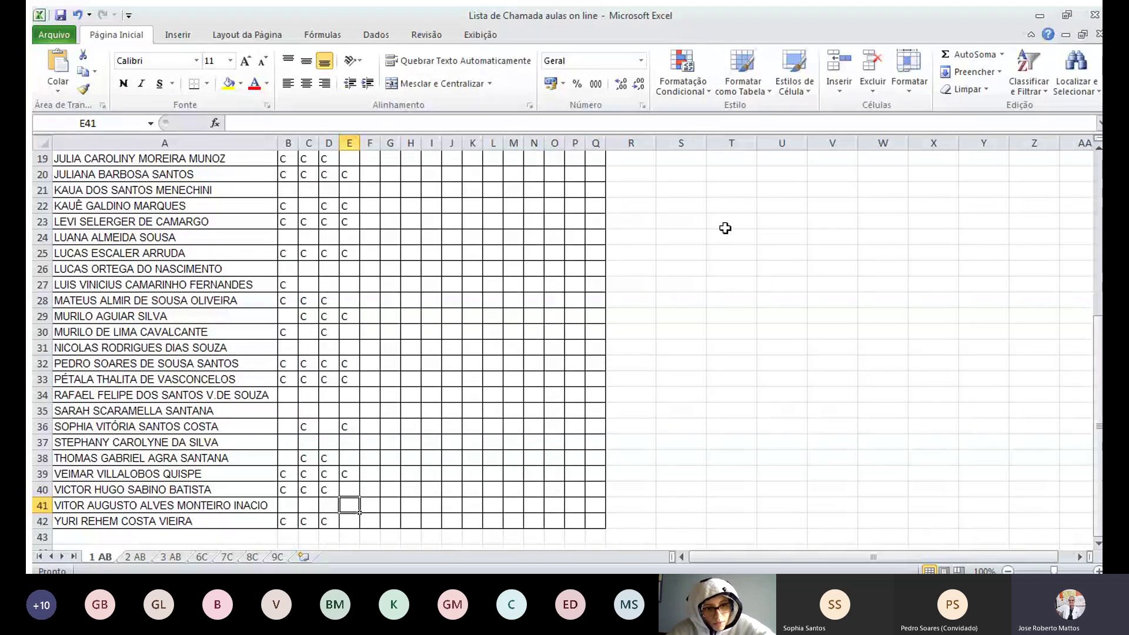